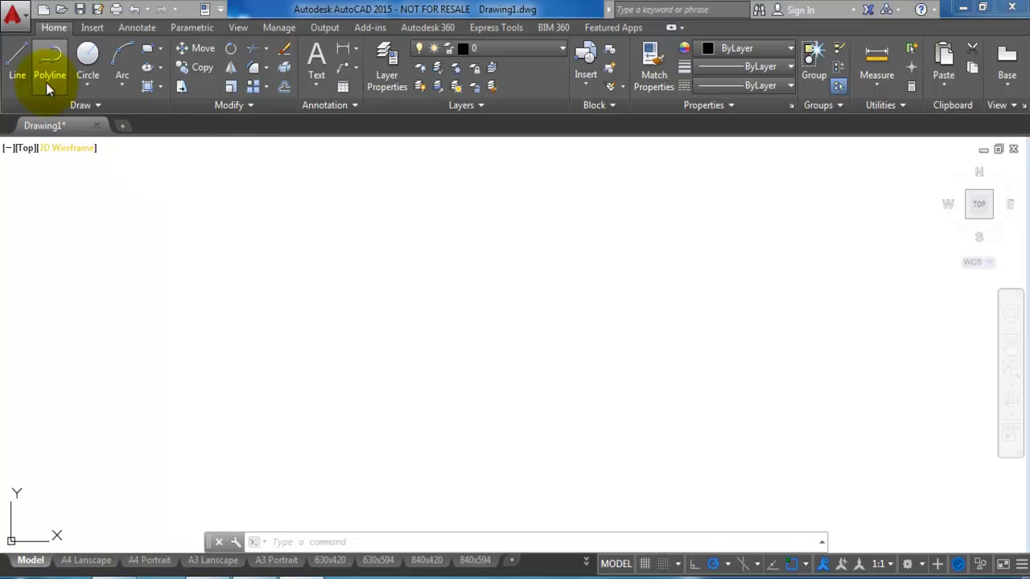
# Open the Traffic.dxf drawing from the FOT folder, using the DXF file type.
pyautogui.click(14, 17)
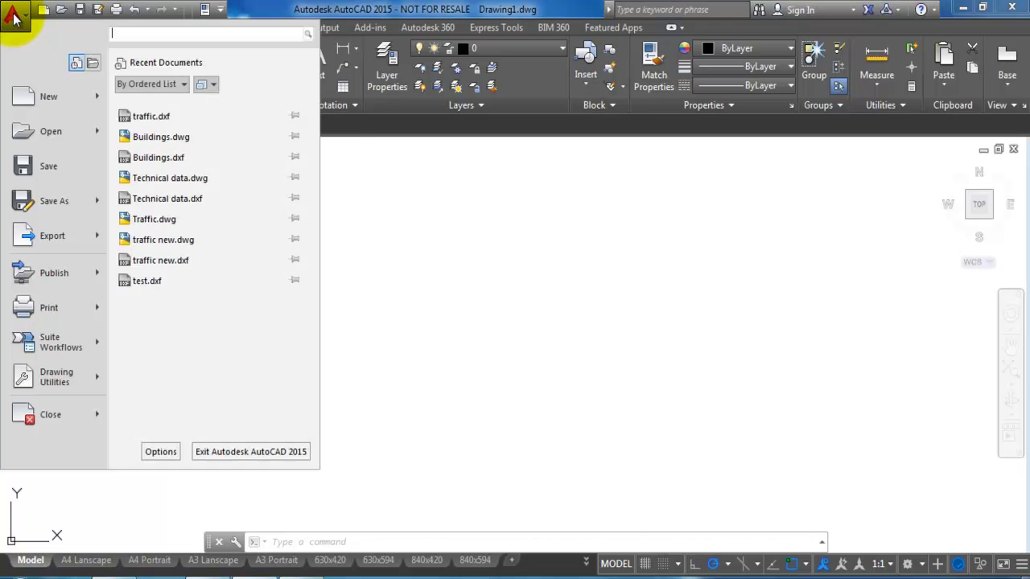
pyautogui.moveTo(32, 138)
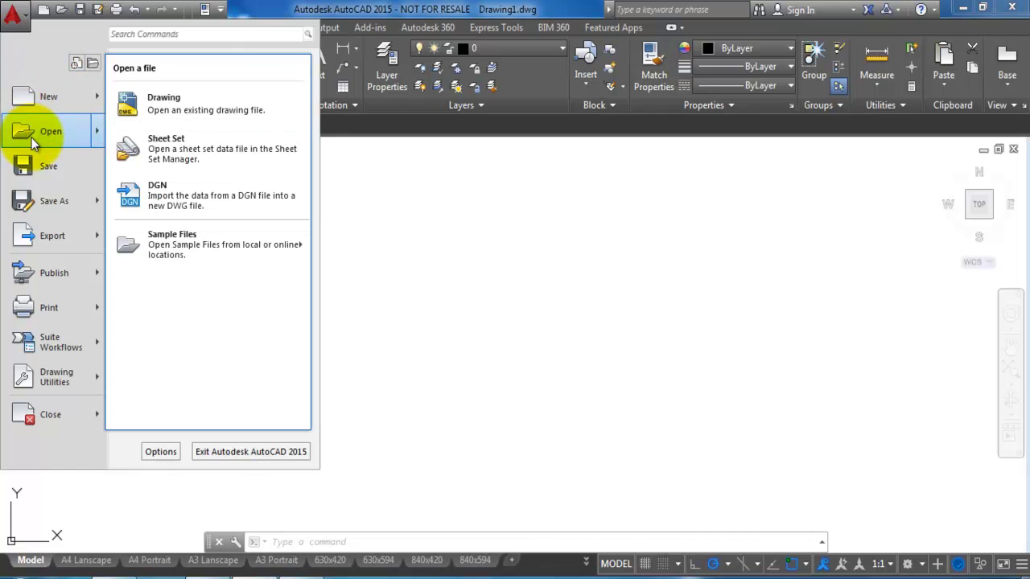
pyautogui.click(196, 101)
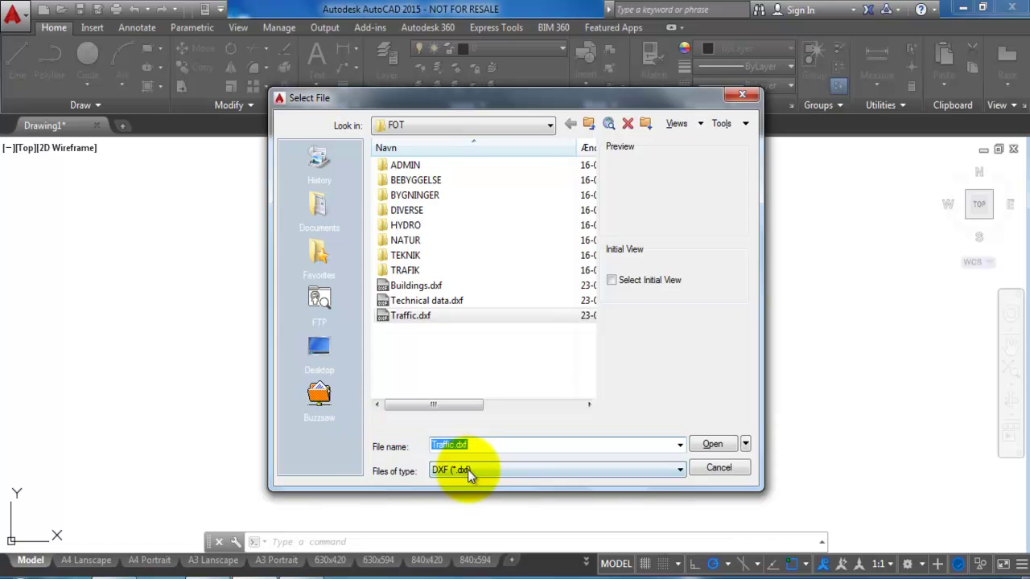
pyautogui.click(449, 472)
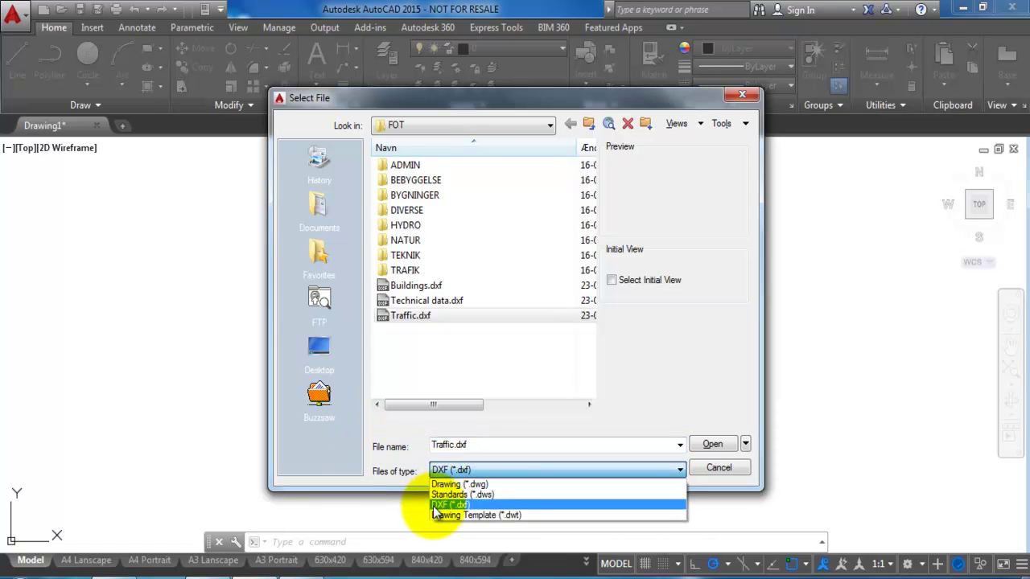
pyautogui.click(445, 505)
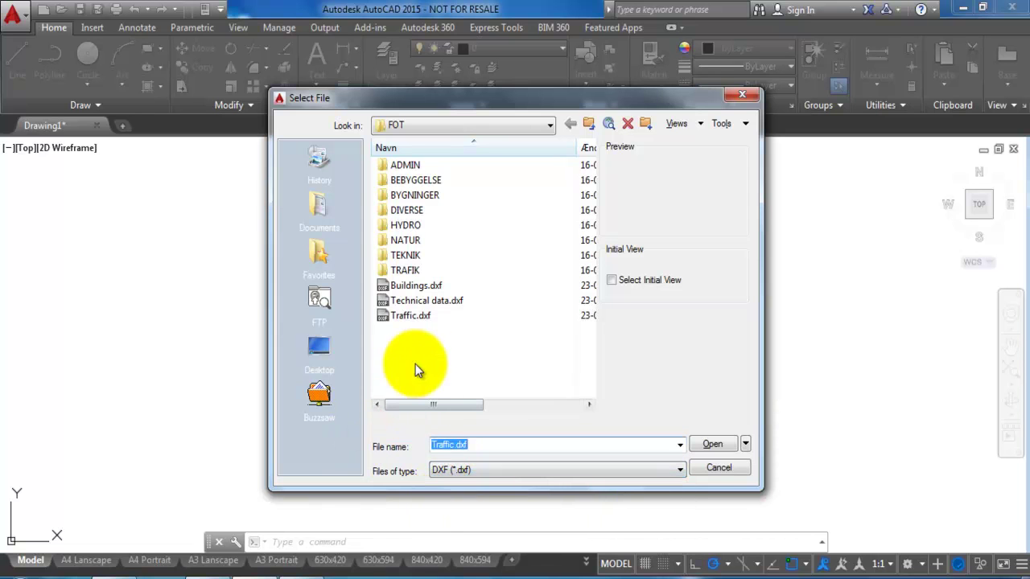
pyautogui.click(423, 316)
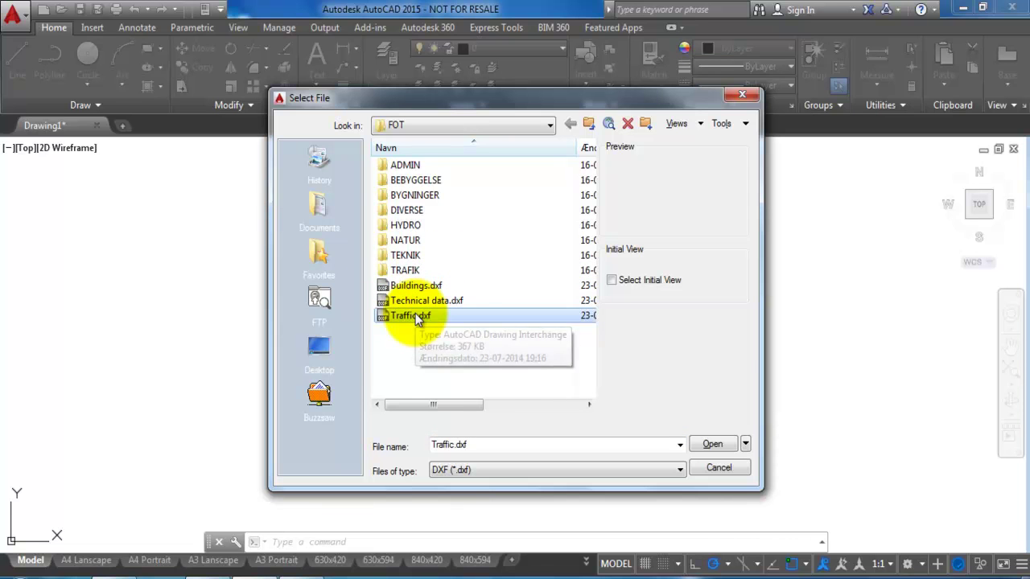
pyautogui.click(712, 445)
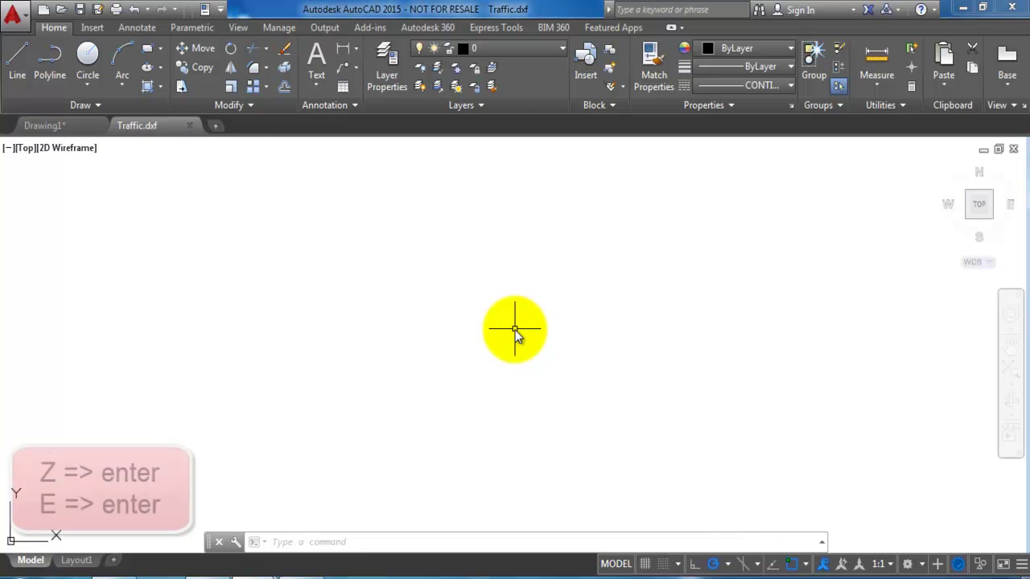
# Zoom to the extents of the traffic drawing and look over the road network.
pyautogui.write('z')
pyautogui.press('Return')
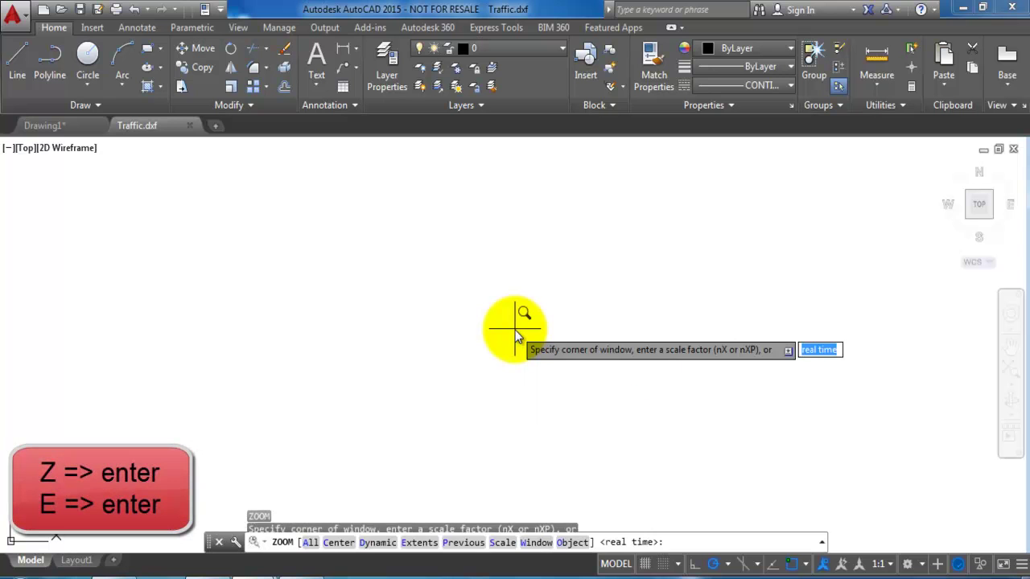
pyautogui.write('e')
pyautogui.press('Return')
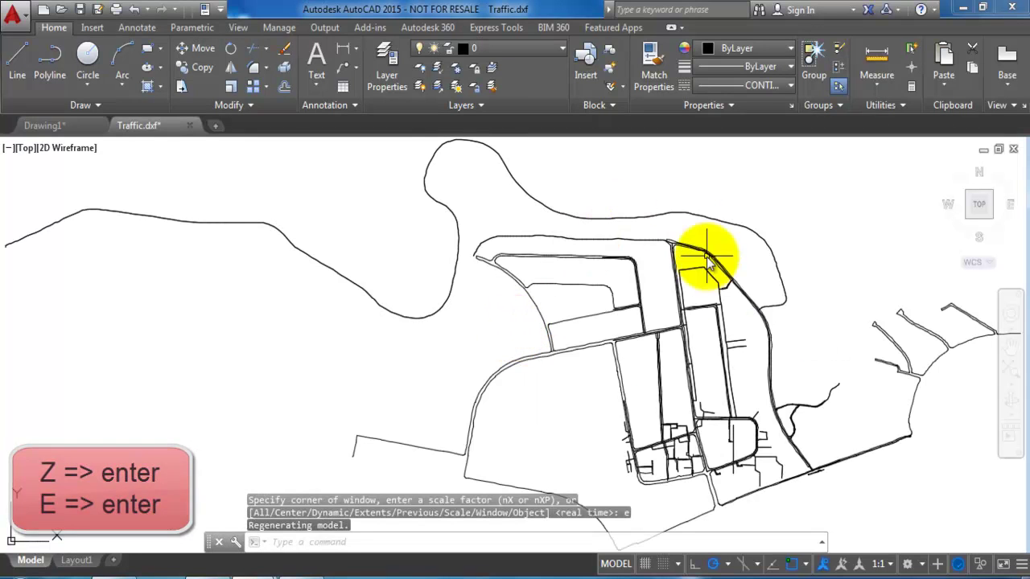
pyautogui.moveTo(740, 341); pyautogui.dragTo(617, 322, button='middle')
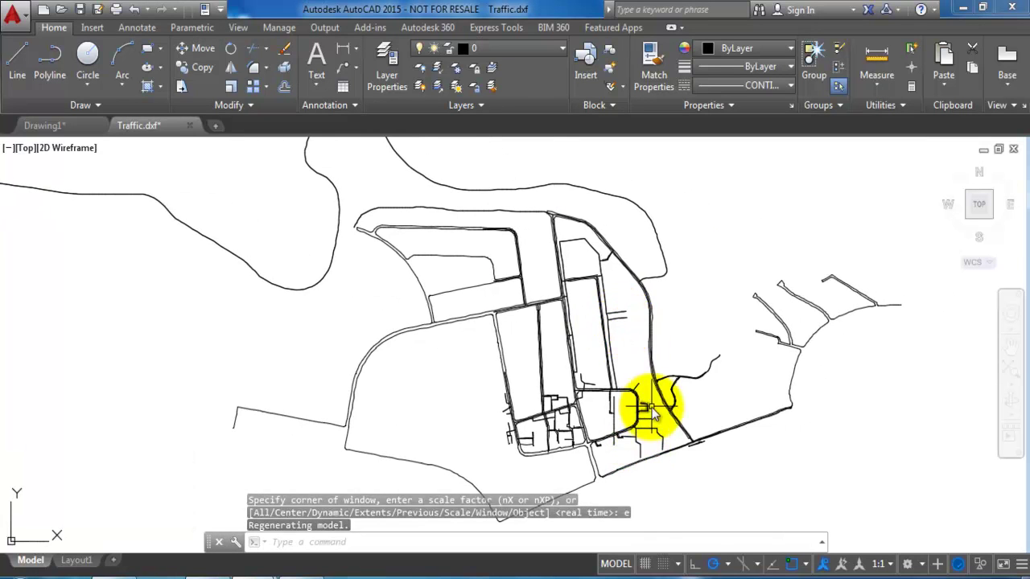
pyautogui.scroll(3, 655, 395)
pyautogui.scroll(-2, 523, 409)
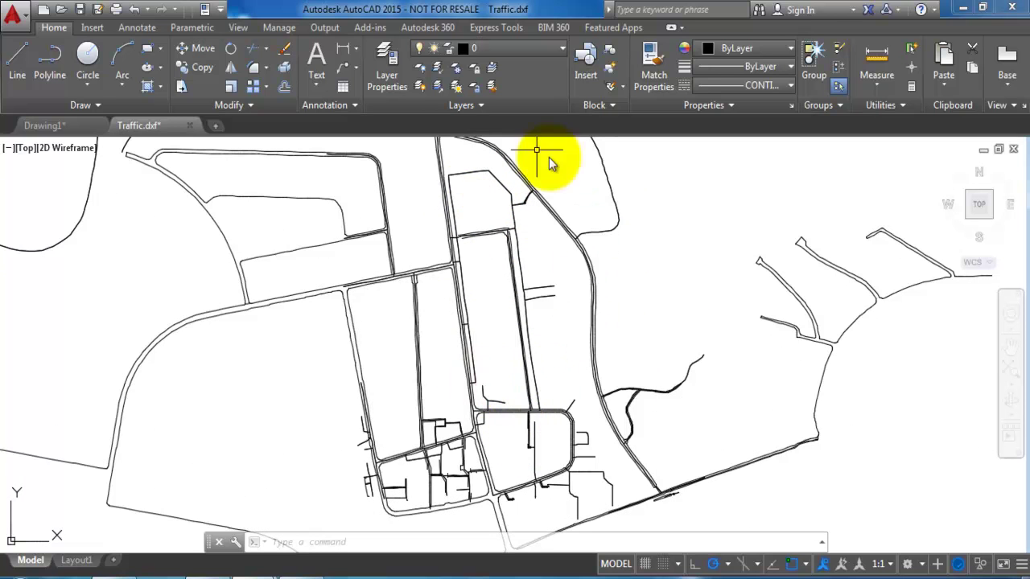
# Set the drawing units' insertion scale to Meters with the DDUNITS command.
pyautogui.moveTo(453, 184)
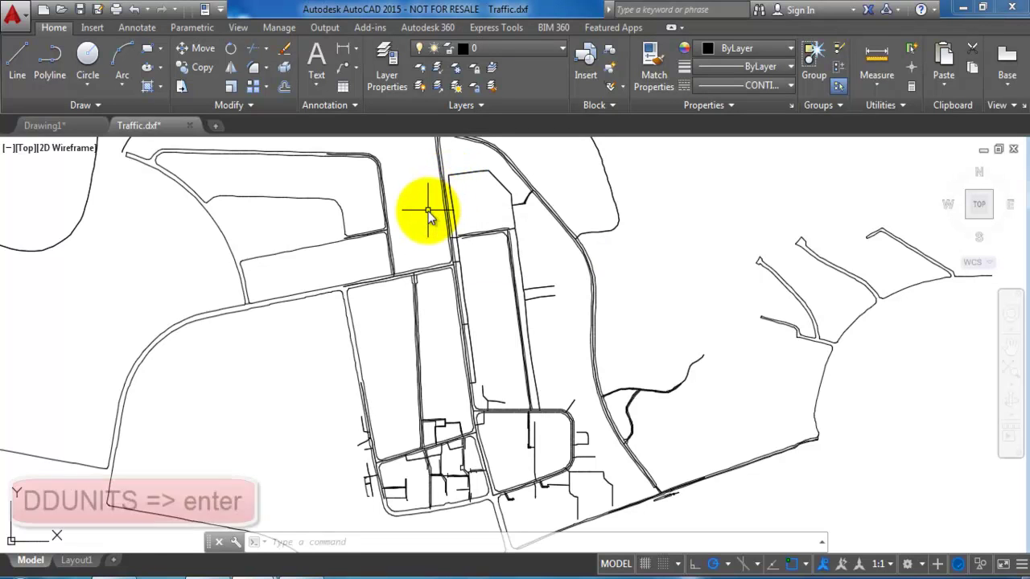
pyautogui.write('ddunit')
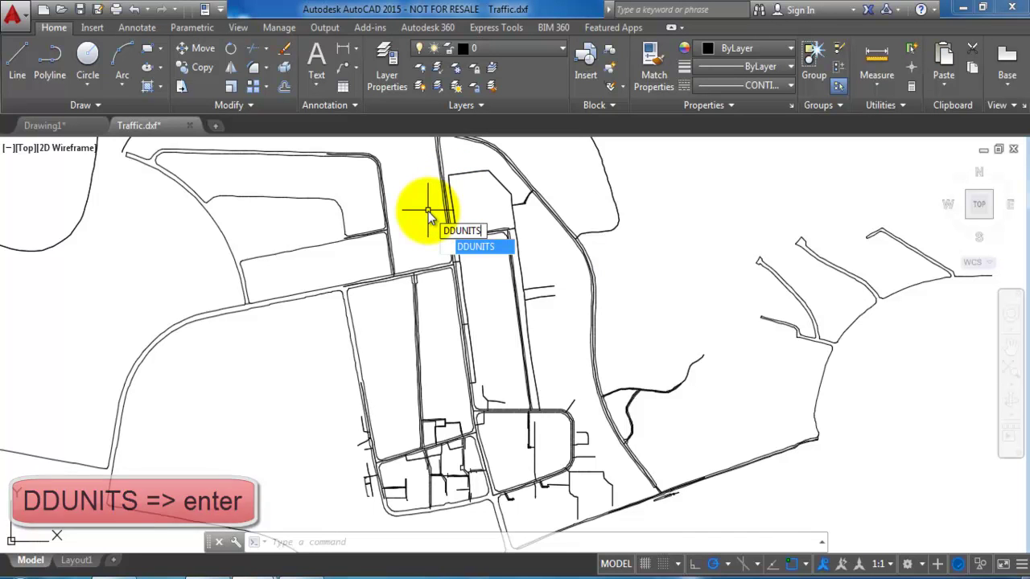
pyautogui.press('Return')
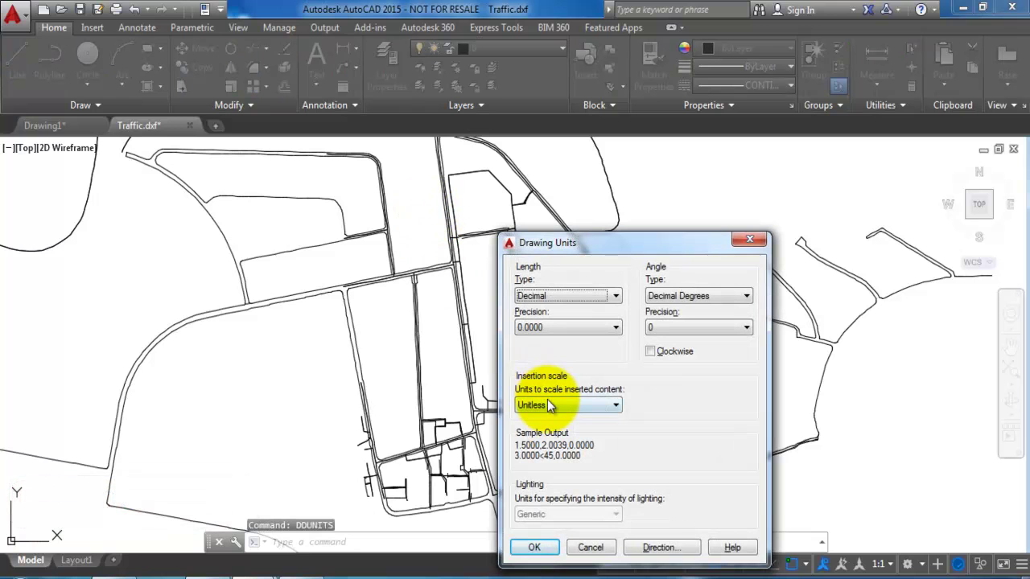
pyautogui.click(525, 407)
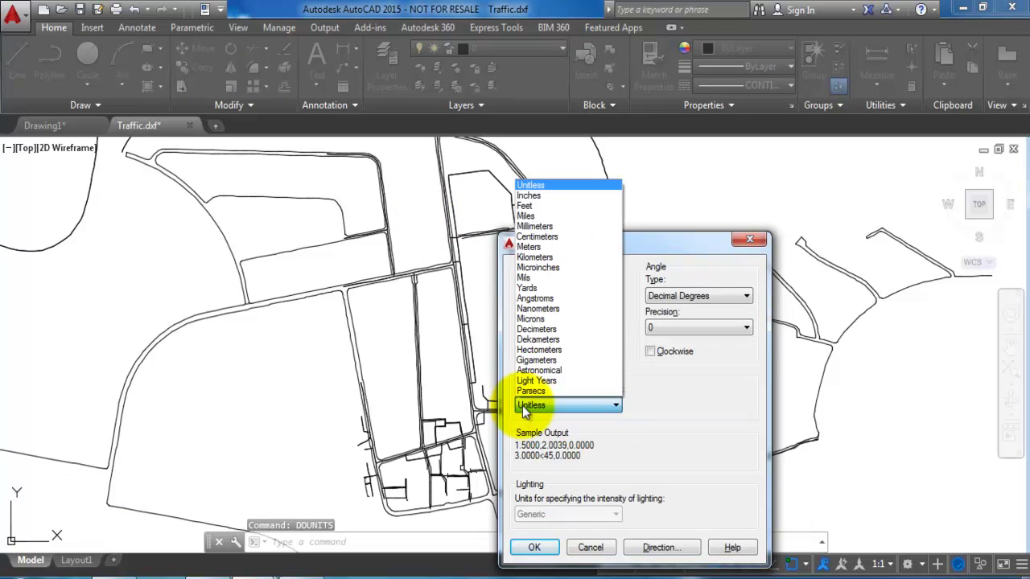
pyautogui.click(534, 248)
pyautogui.click(534, 547)
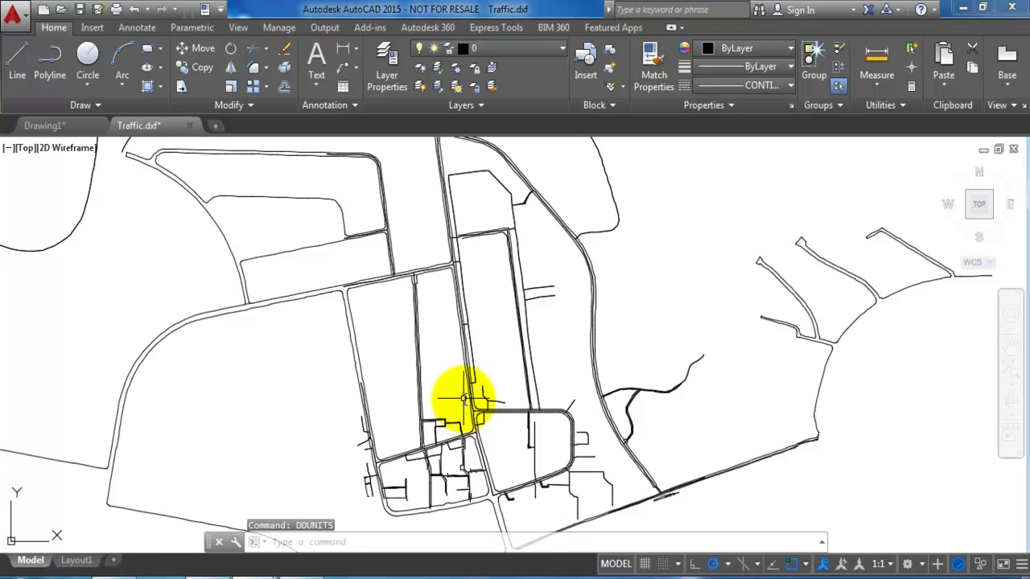
# Check the default insertion scale units for source content and target drawing in the program options.
pyautogui.write('op')
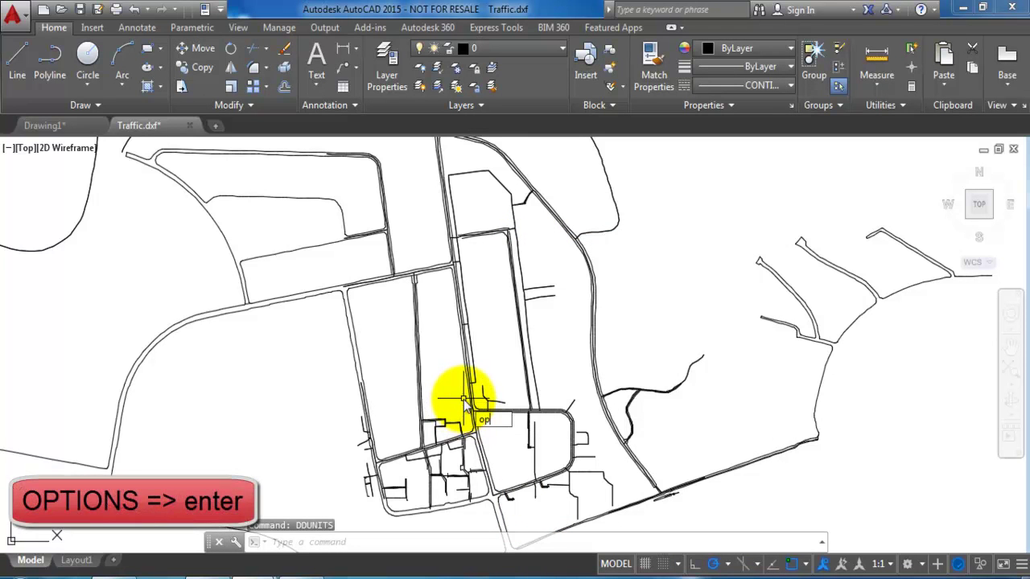
pyautogui.write('tions')
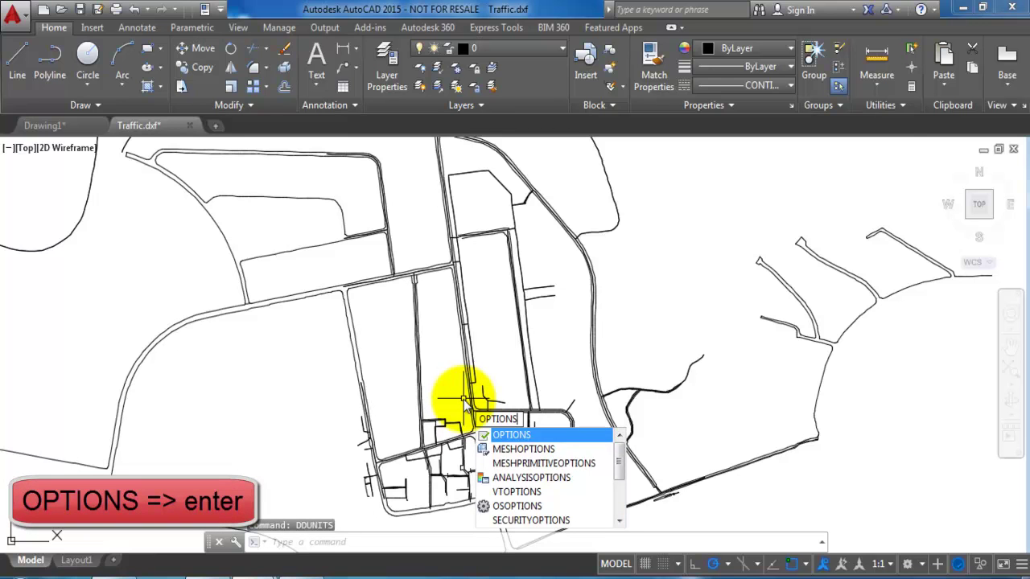
pyautogui.press('Return')
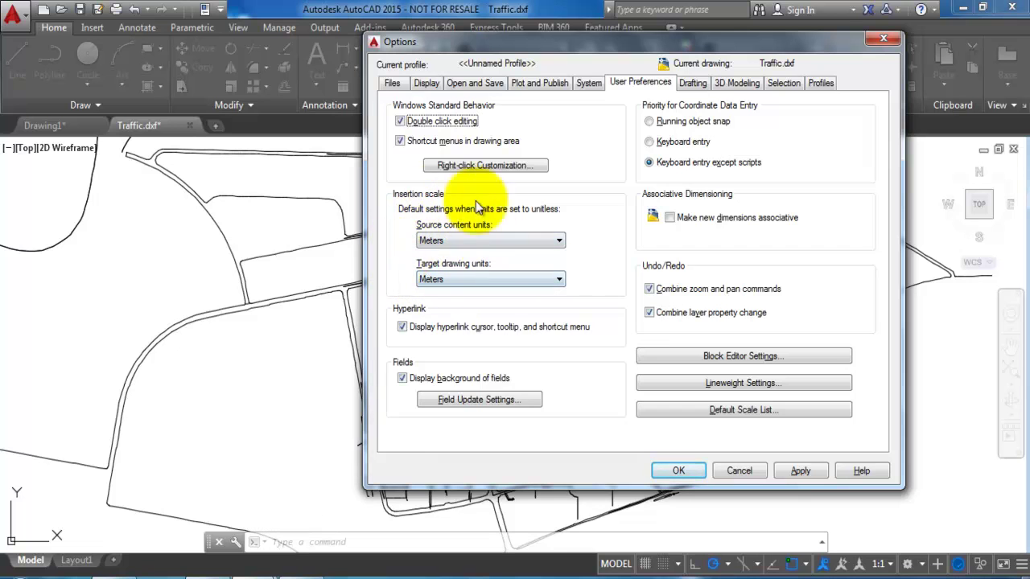
pyautogui.click(676, 470)
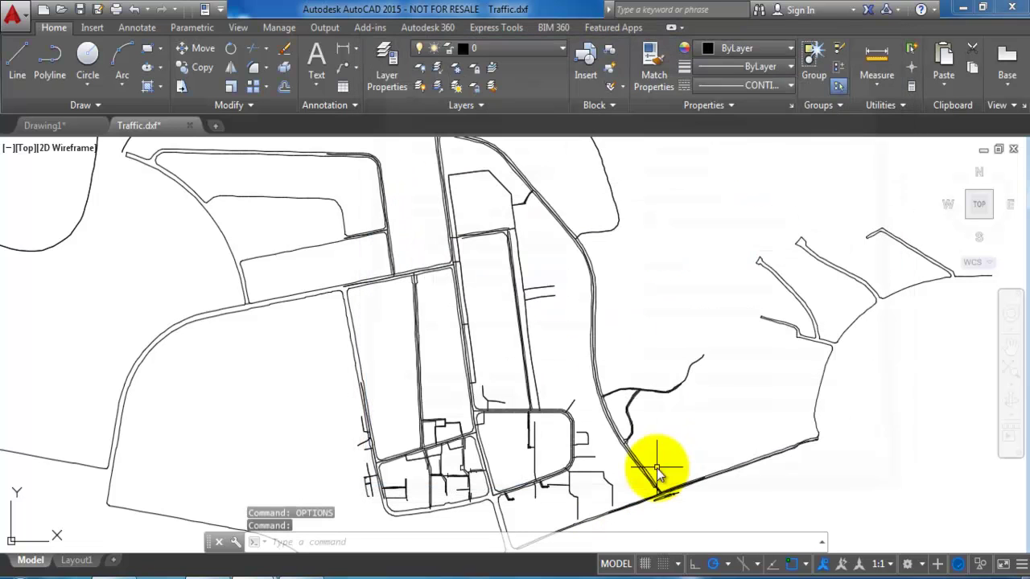
# Save the drawing as Traffic.dwg in AutoCAD 2013 format, replacing the existing file, and close it.
pyautogui.click(81, 10)
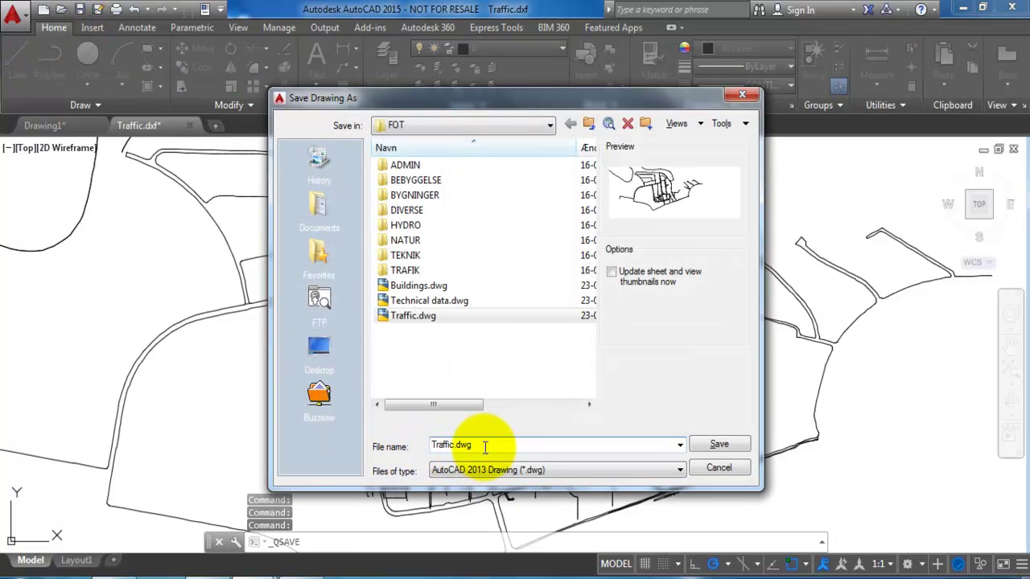
pyautogui.click(455, 445)
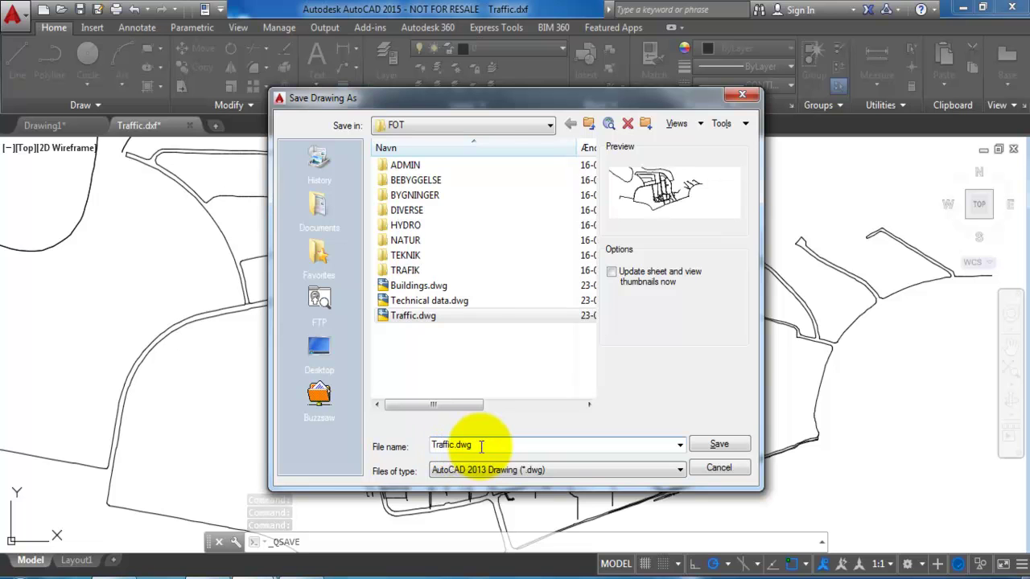
pyautogui.click(716, 444)
pyautogui.click(499, 335)
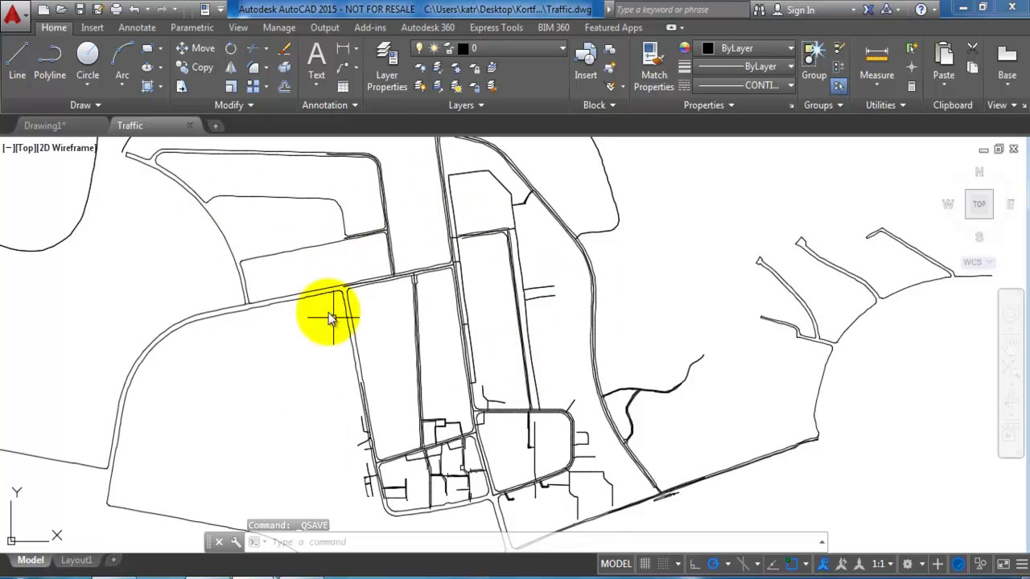
pyautogui.click(190, 127)
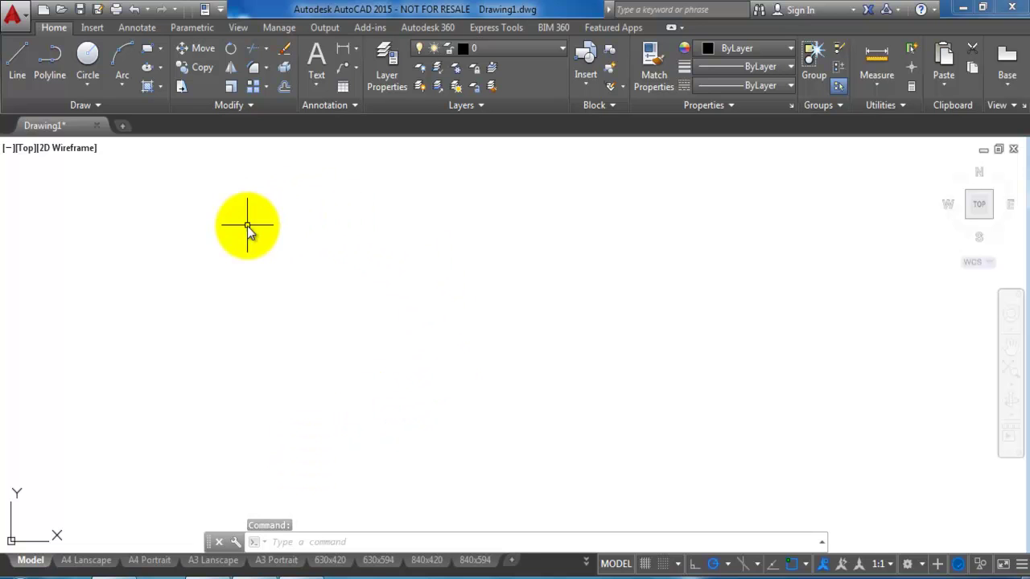
# View the title block on the A4 Lanscape layout of Drawing1 and return to model space.
pyautogui.click(86, 561)
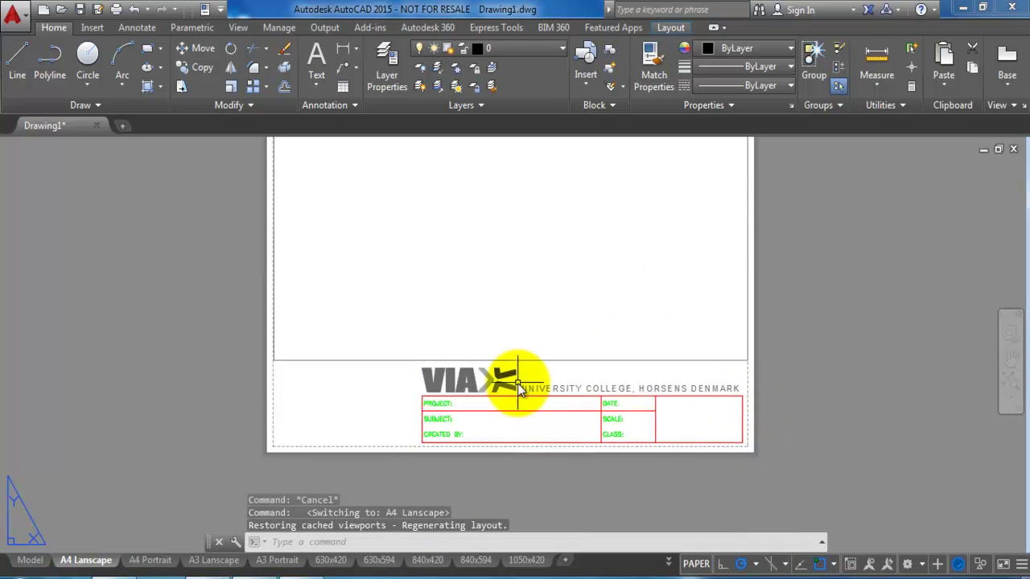
pyautogui.click(36, 559)
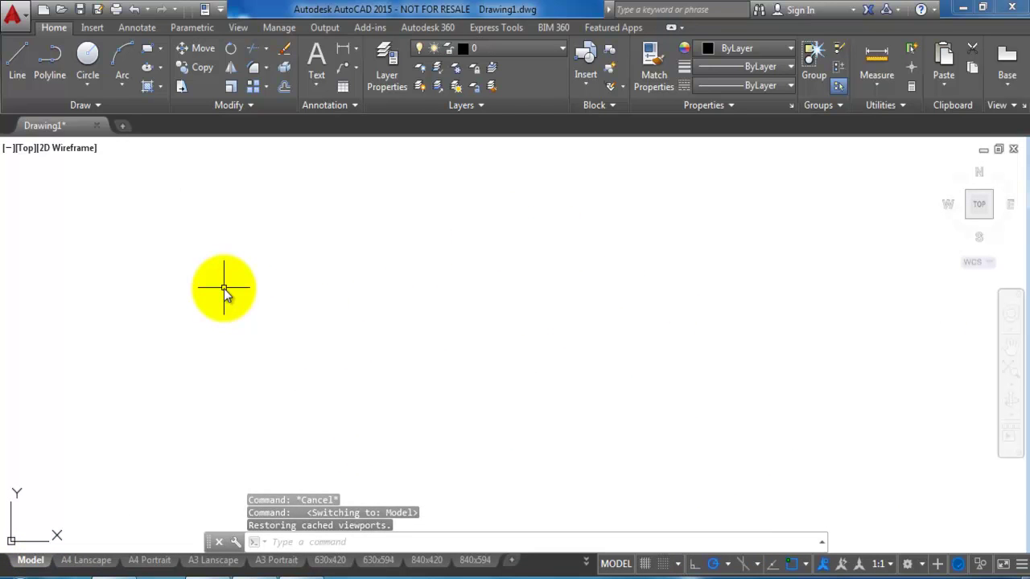
# Attach Traffic.dwg to Drawing1 as an external reference at insertion point 0,0,0 with scale 1 and rotation 0.
pyautogui.write('XREF')
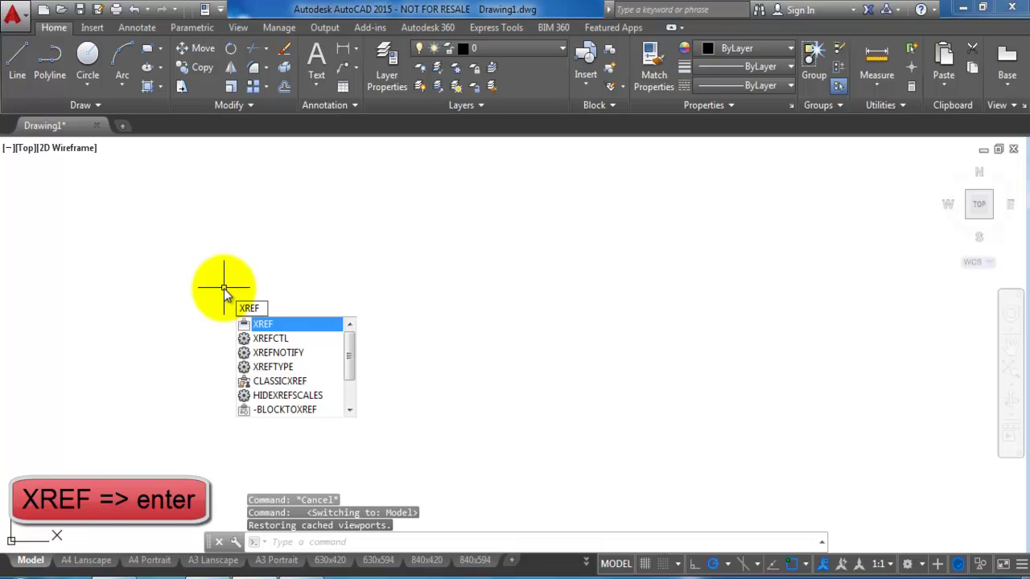
pyautogui.press('Return')
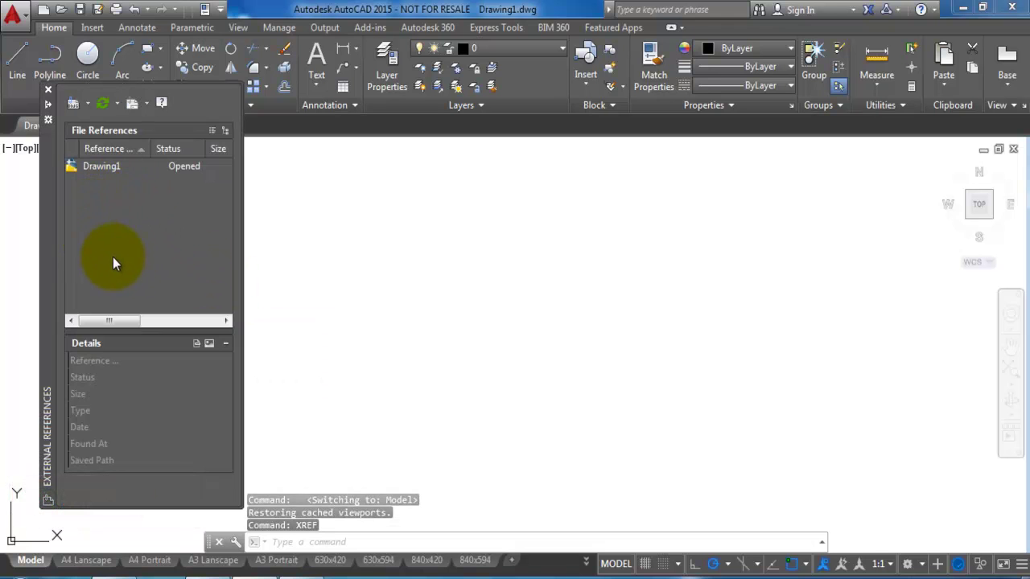
pyautogui.rightClick(103, 191)
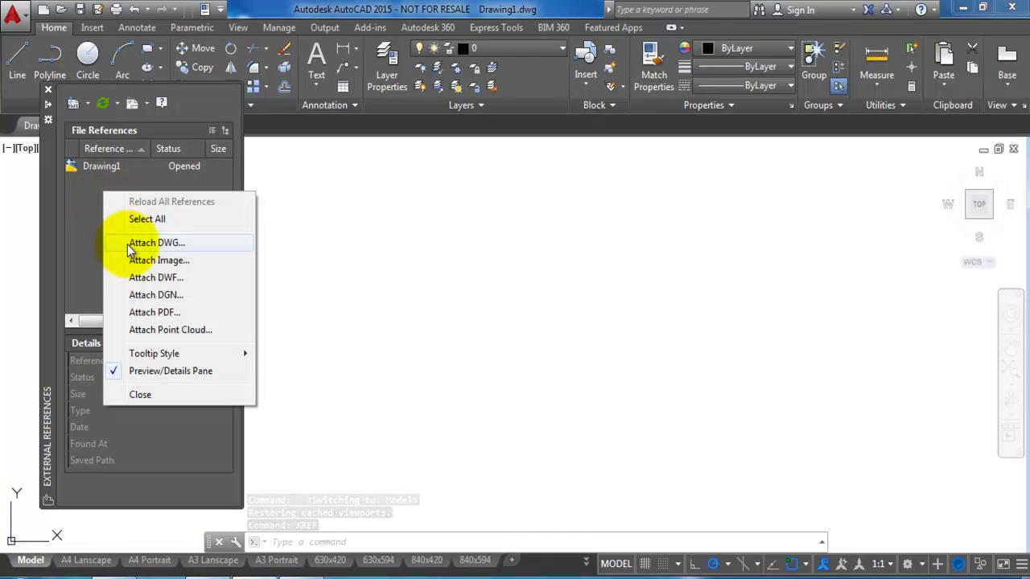
pyautogui.click(155, 243)
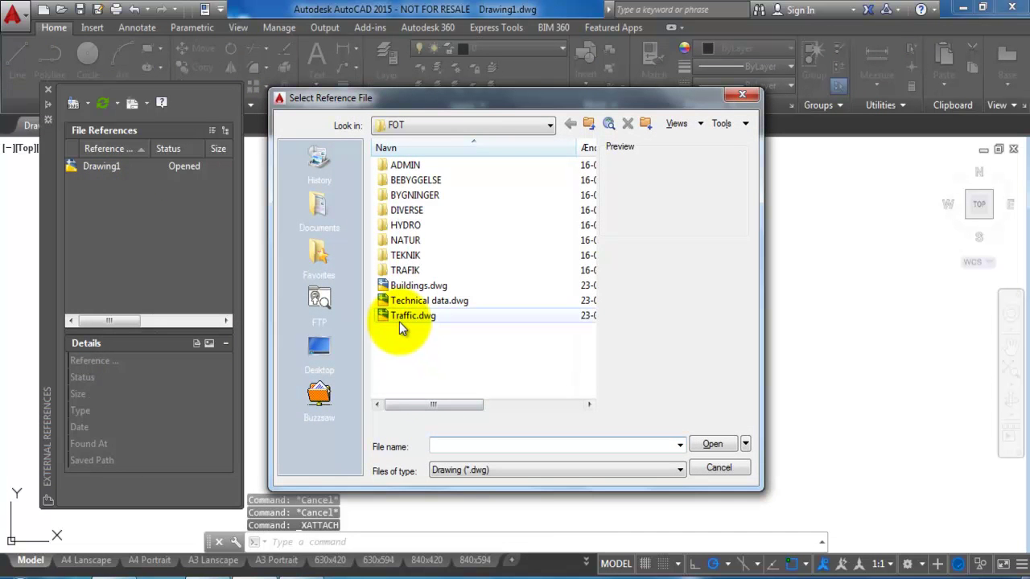
pyautogui.click(401, 317)
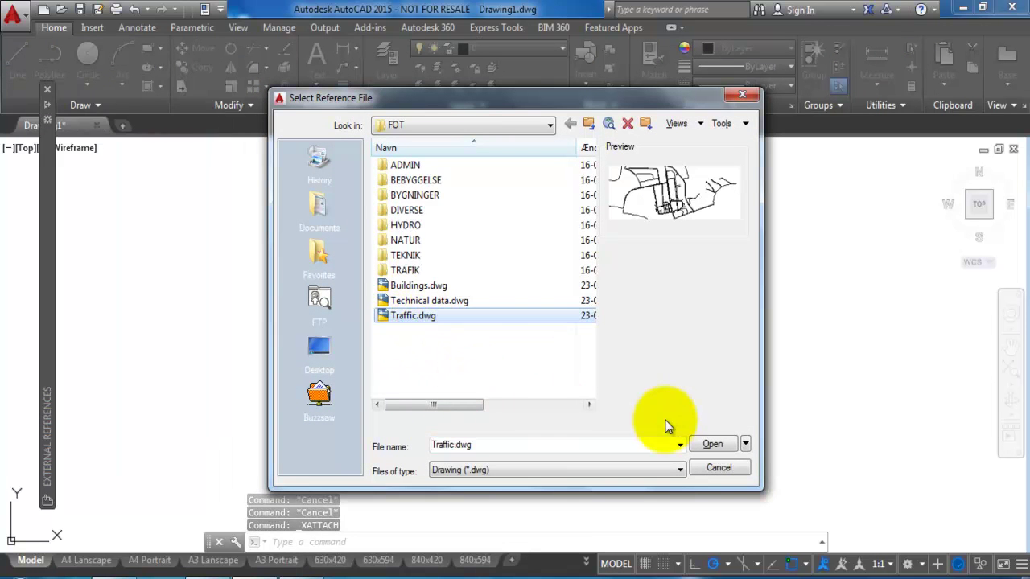
pyautogui.click(715, 444)
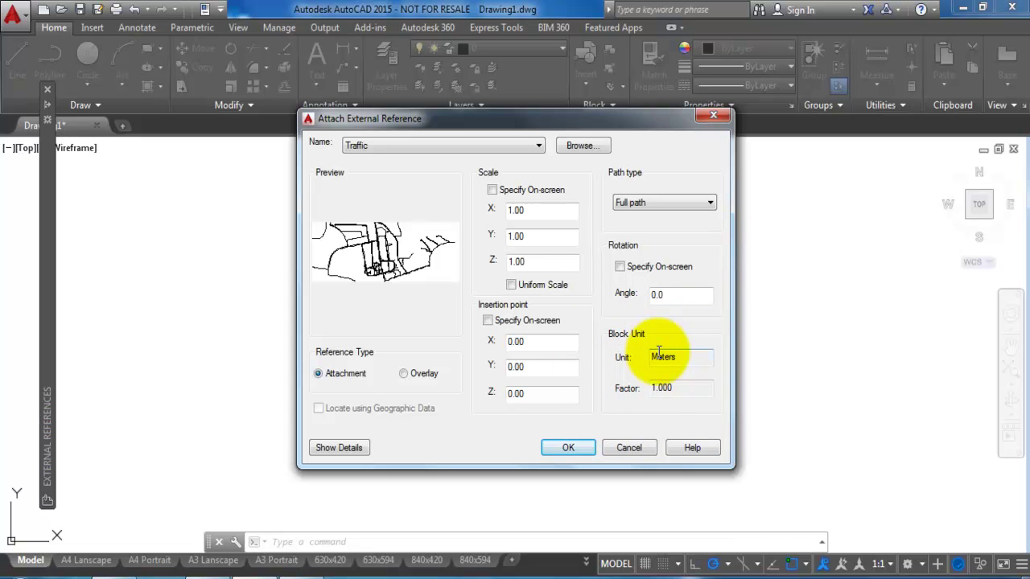
pyautogui.click(555, 445)
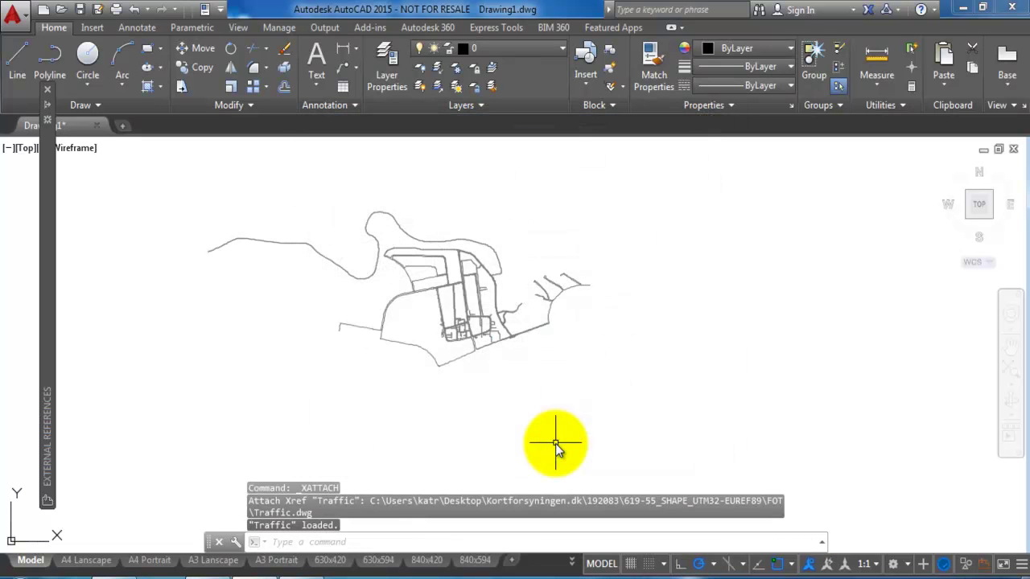
pyautogui.scroll(6, 492, 387)
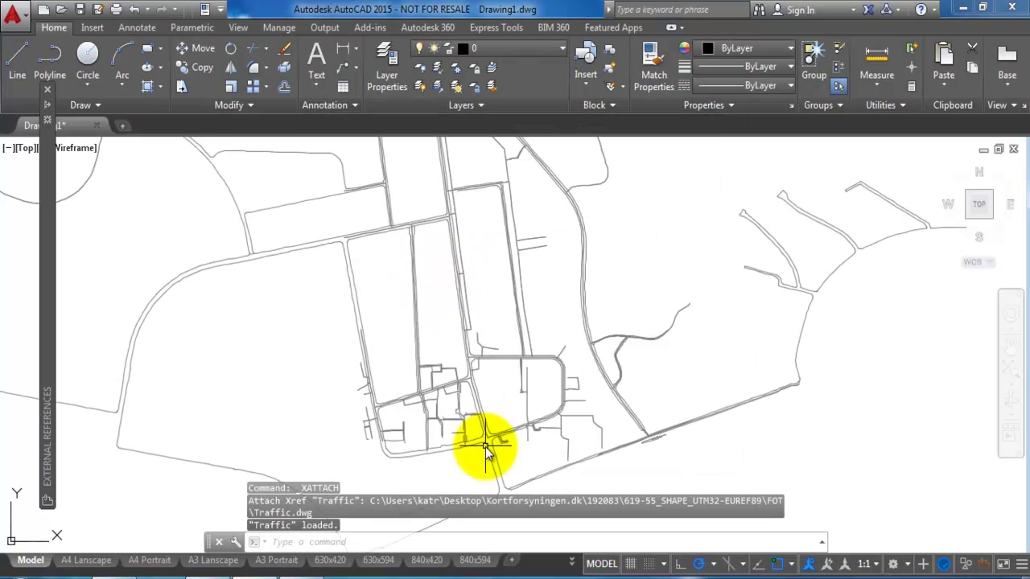
pyautogui.scroll(4, 445, 378)
pyautogui.moveTo(459, 413); pyautogui.dragTo(435, 336, button='middle')
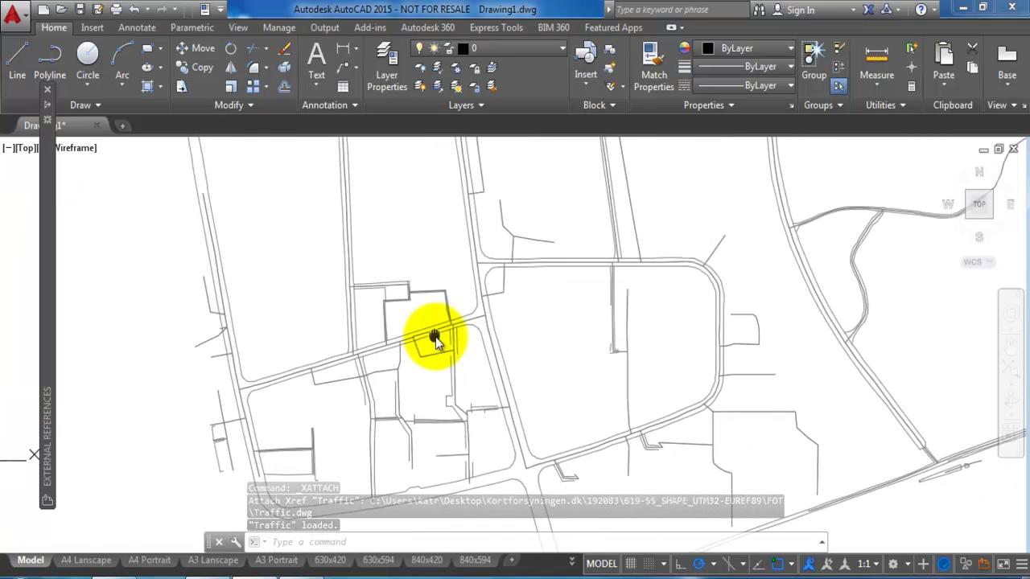
# Measure the road width perpendicular between its two edge lines near the junction on the traffic map.
pyautogui.scroll(4, 451, 330)
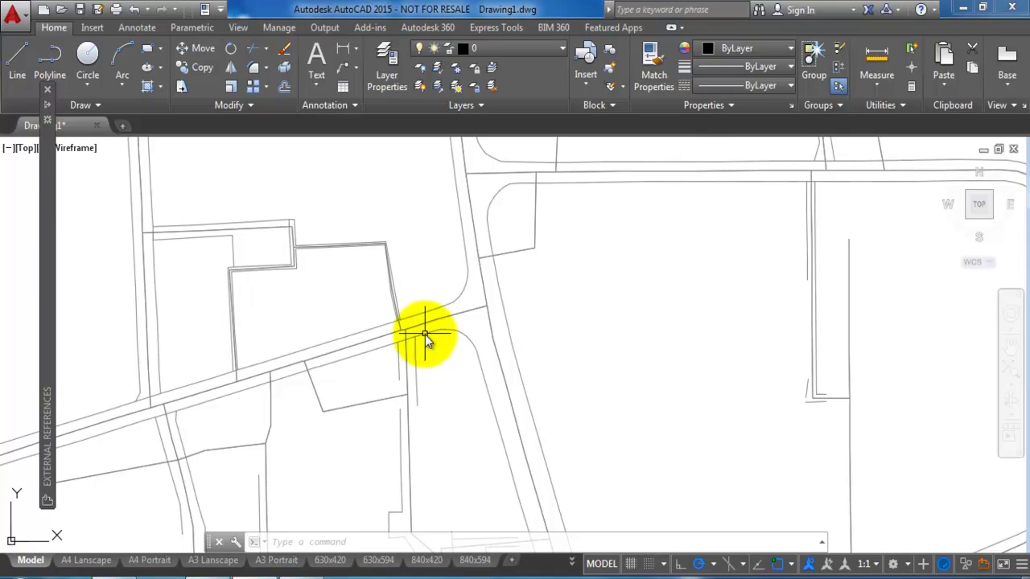
pyautogui.write('DI')
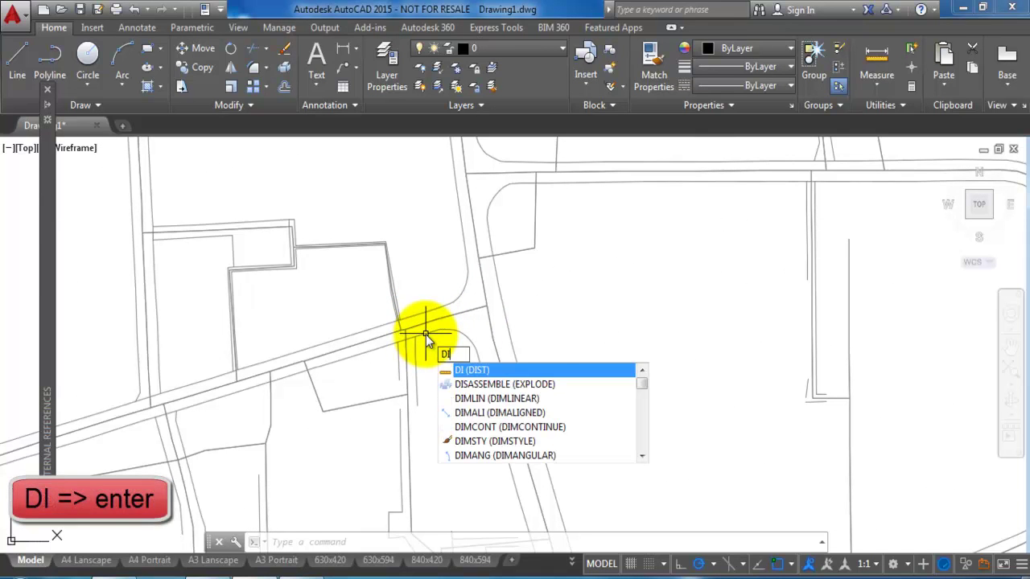
pyautogui.press('Return')
pyautogui.click(421, 316)
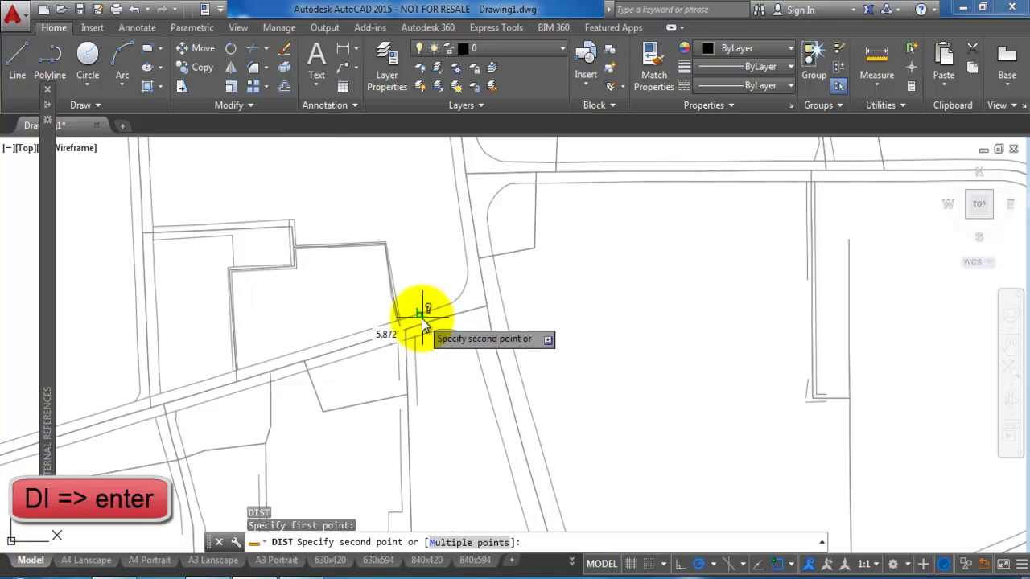
pyautogui.scroll(2, 421, 316)
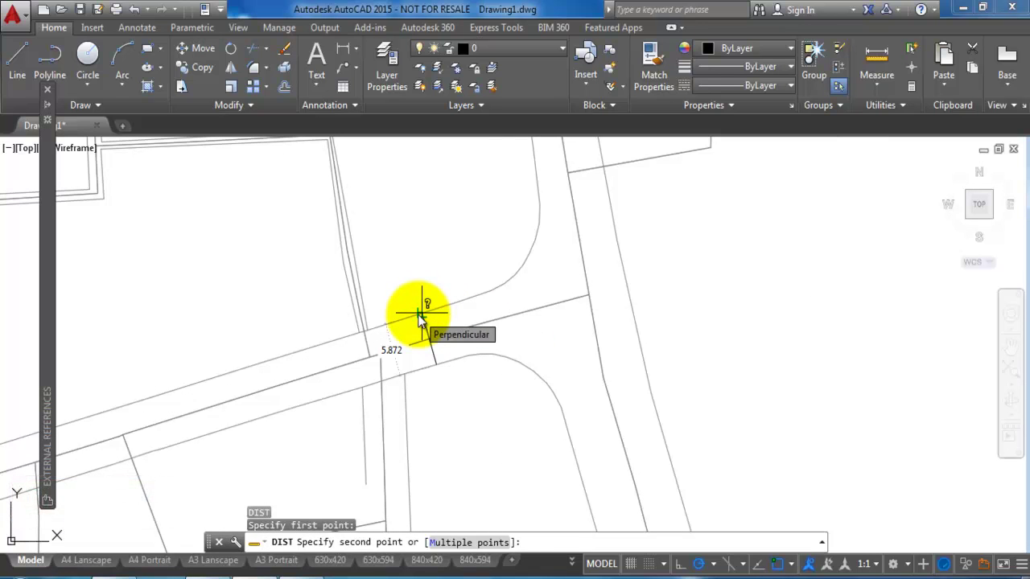
pyautogui.press('Escape')
# Attach Technical data.dwg from the FOT folder as an external reference at insertion point 0,0,0 with scale 1 and rotation 0.
pyautogui.scroll(-4, 504, 375)
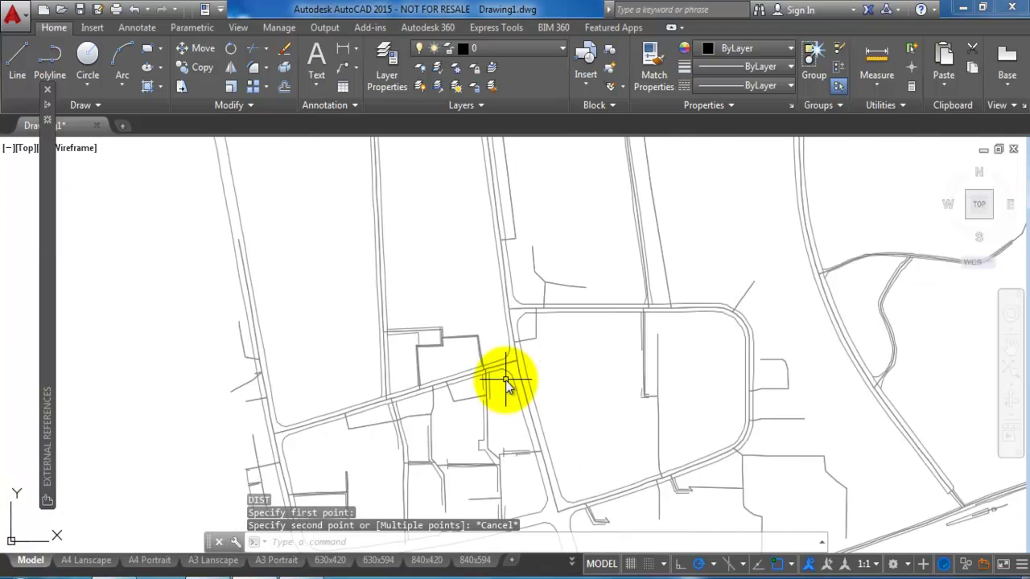
pyautogui.scroll(-2, 505, 380)
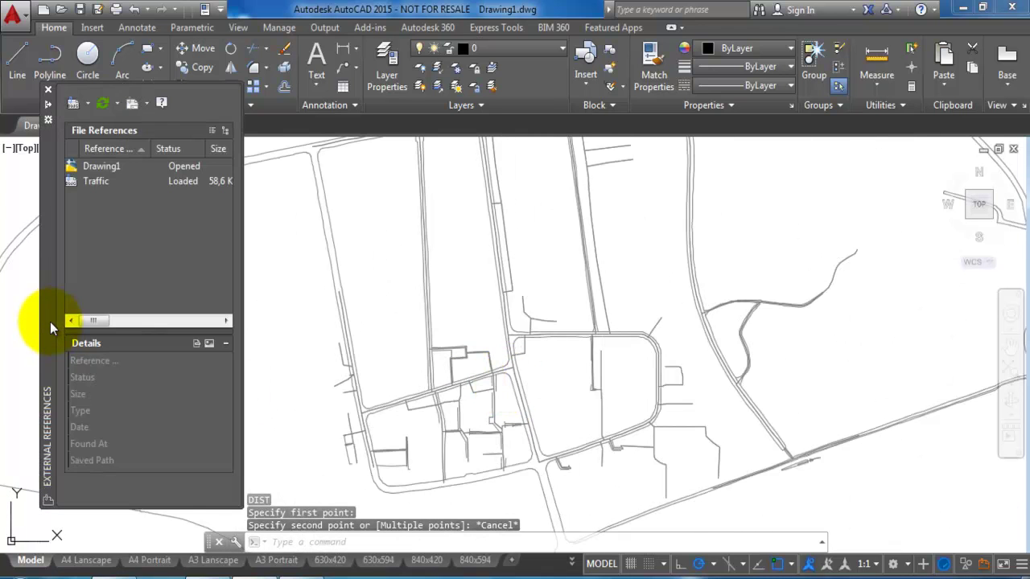
pyautogui.rightClick(143, 224)
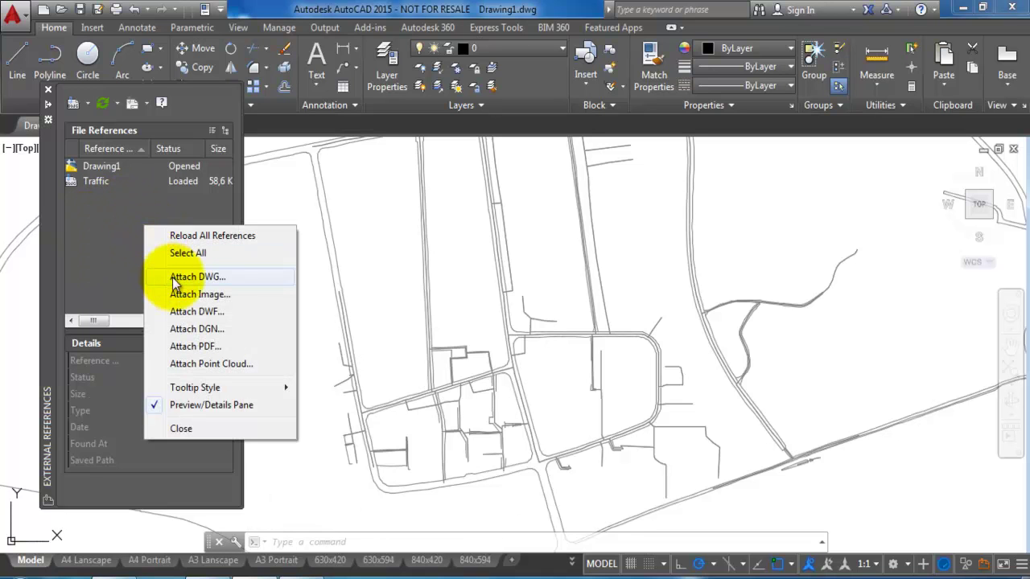
pyautogui.click(201, 276)
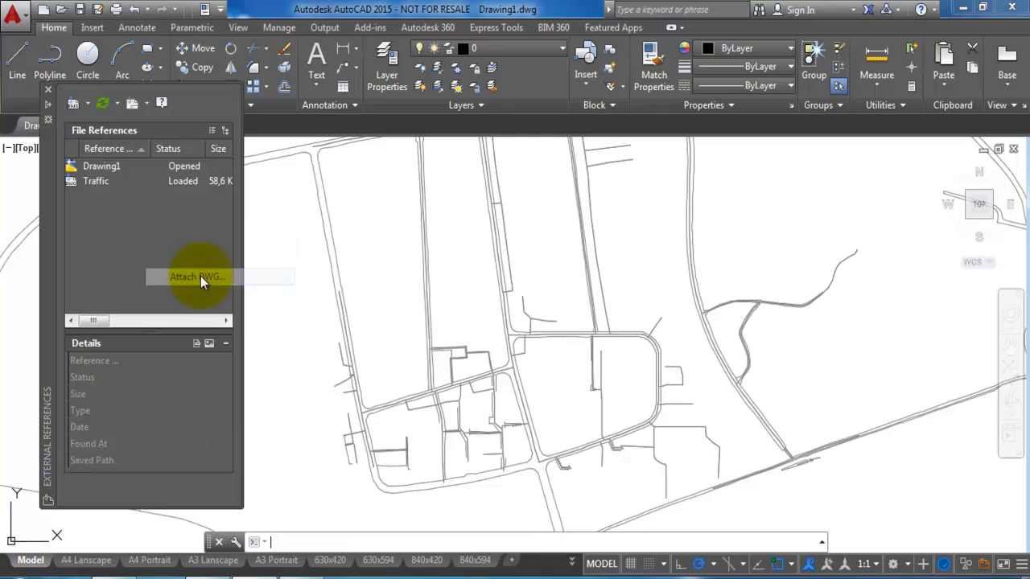
pyautogui.click(411, 304)
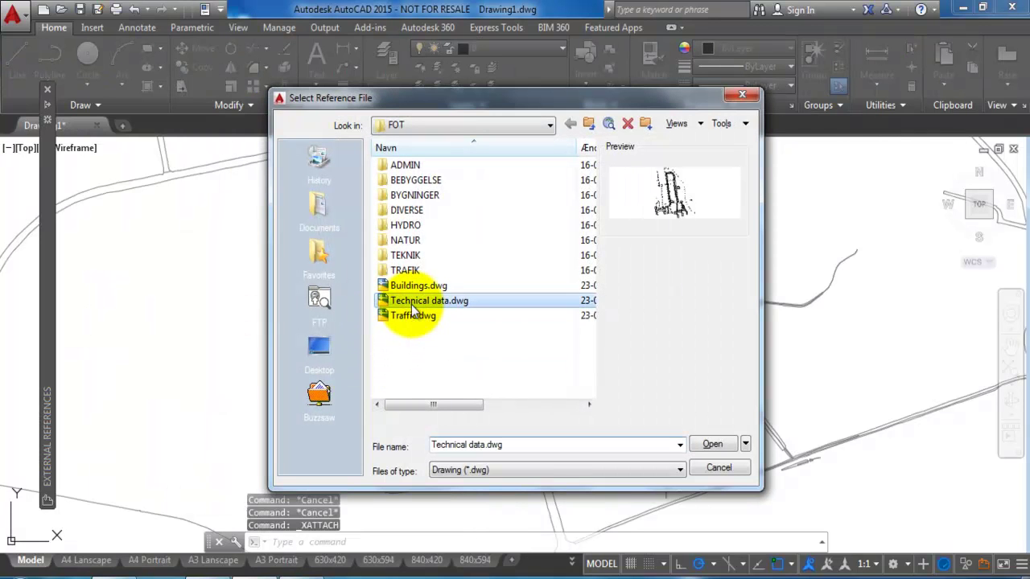
pyautogui.click(711, 446)
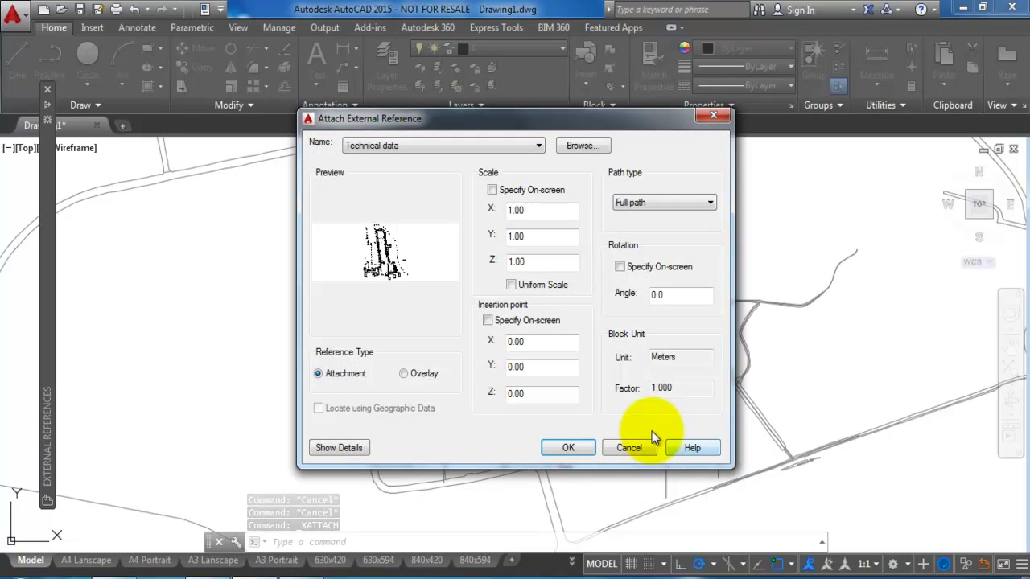
pyautogui.click(571, 446)
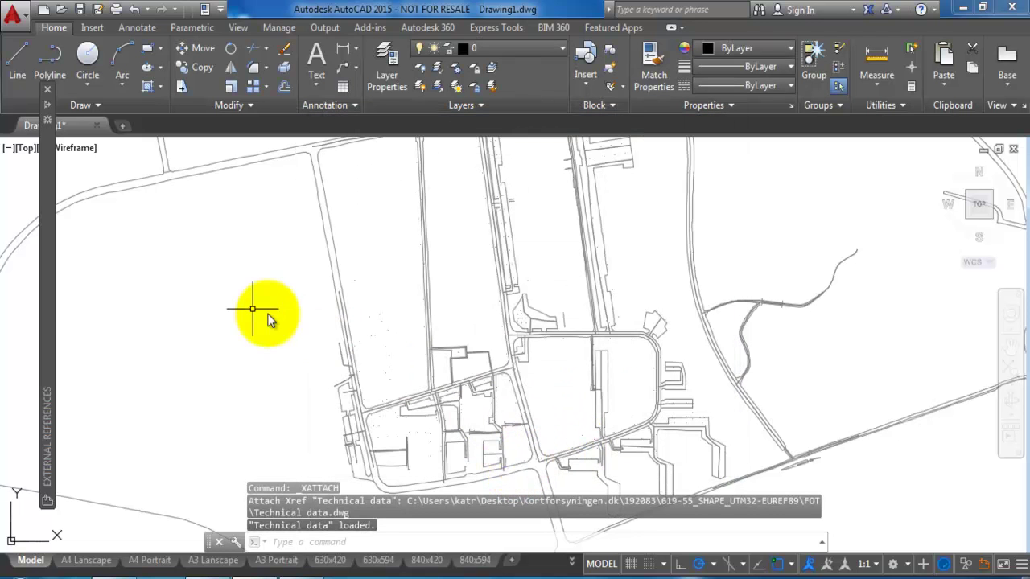
# Unload the Traffic external reference to hide the roads, and reload it.
pyautogui.moveTo(53, 287)
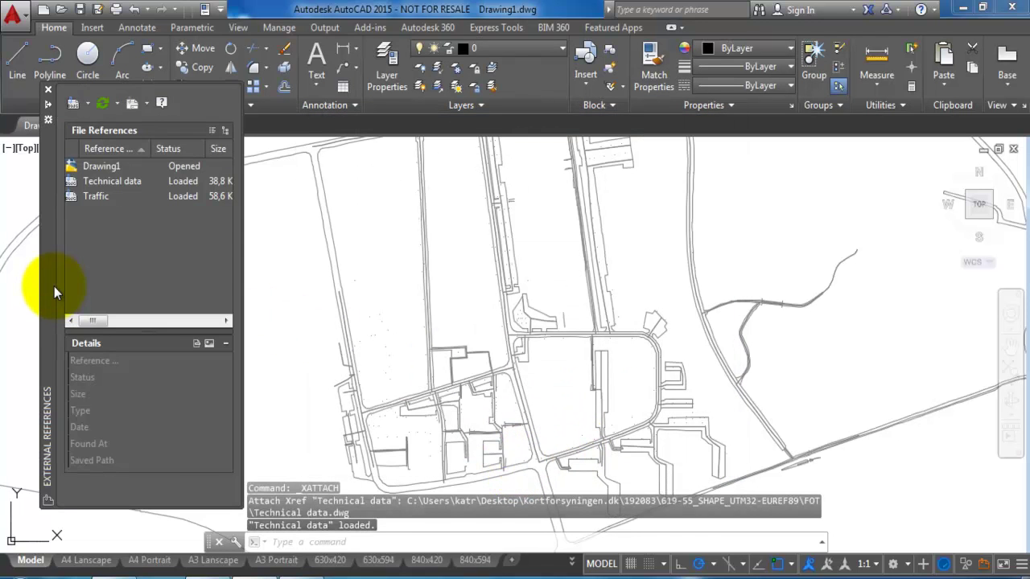
pyautogui.click(102, 197)
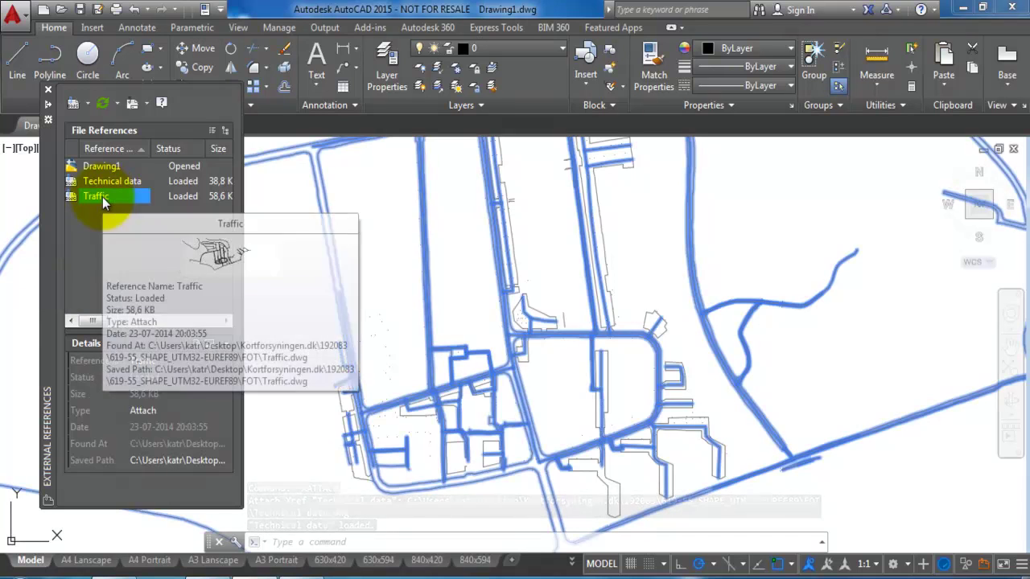
pyautogui.rightClick(102, 197)
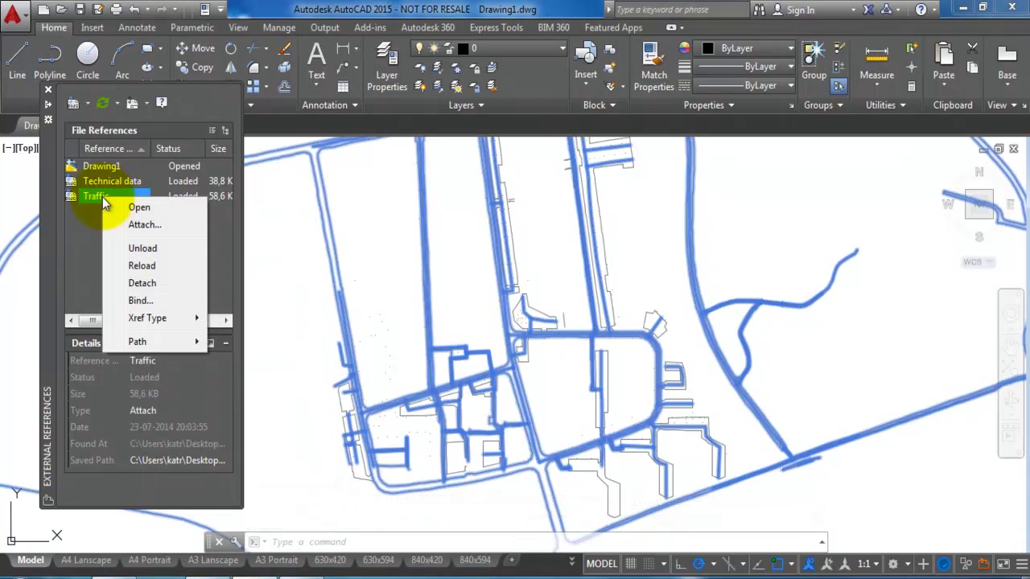
pyautogui.click(141, 249)
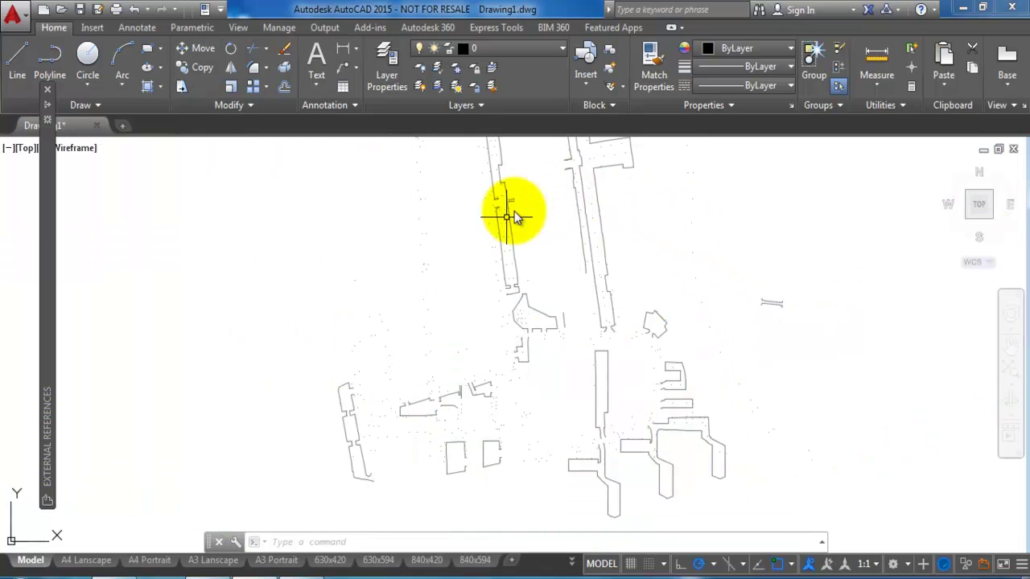
pyautogui.moveTo(47, 251)
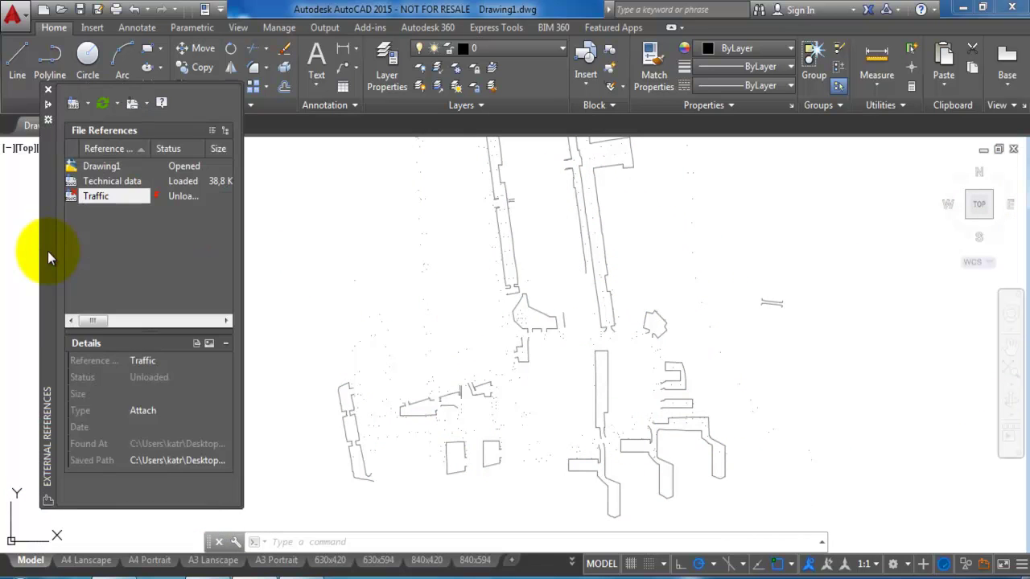
pyautogui.rightClick(108, 197)
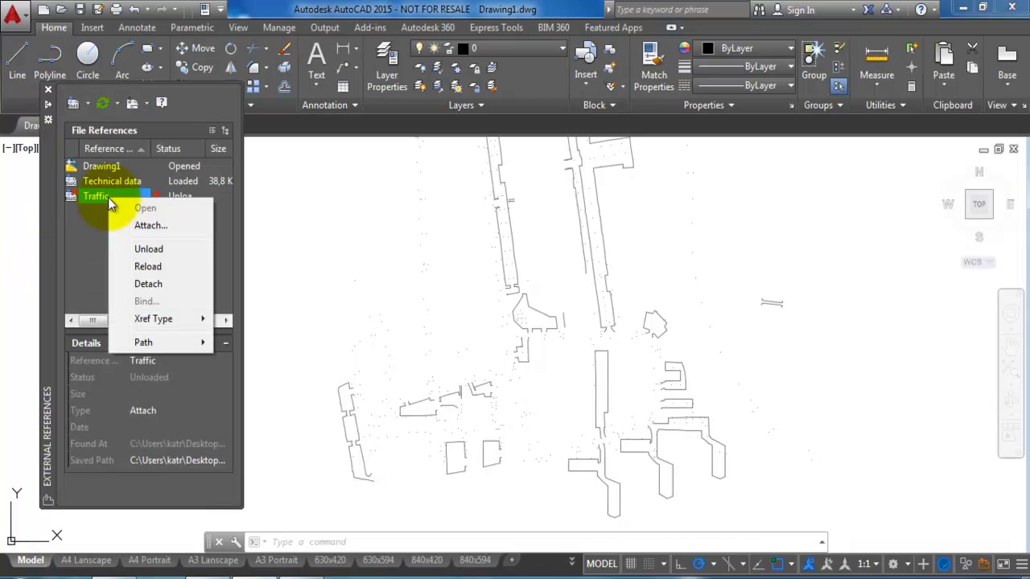
pyautogui.click(149, 266)
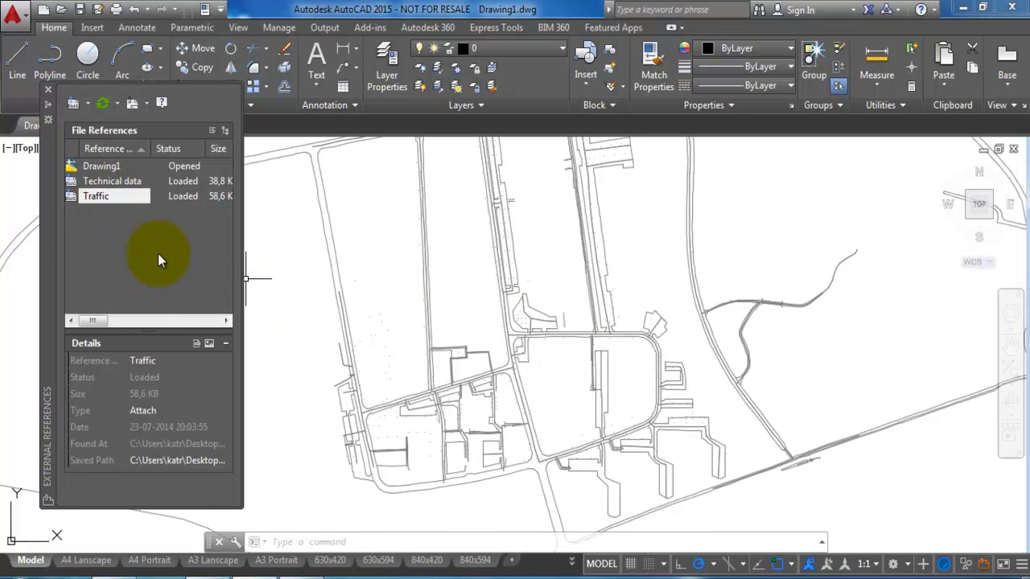
# Check the block unit of Buildings.dwg in the external reference attachment settings and cancel without attaching it.
pyautogui.click(110, 244)
pyautogui.rightClick(111, 244)
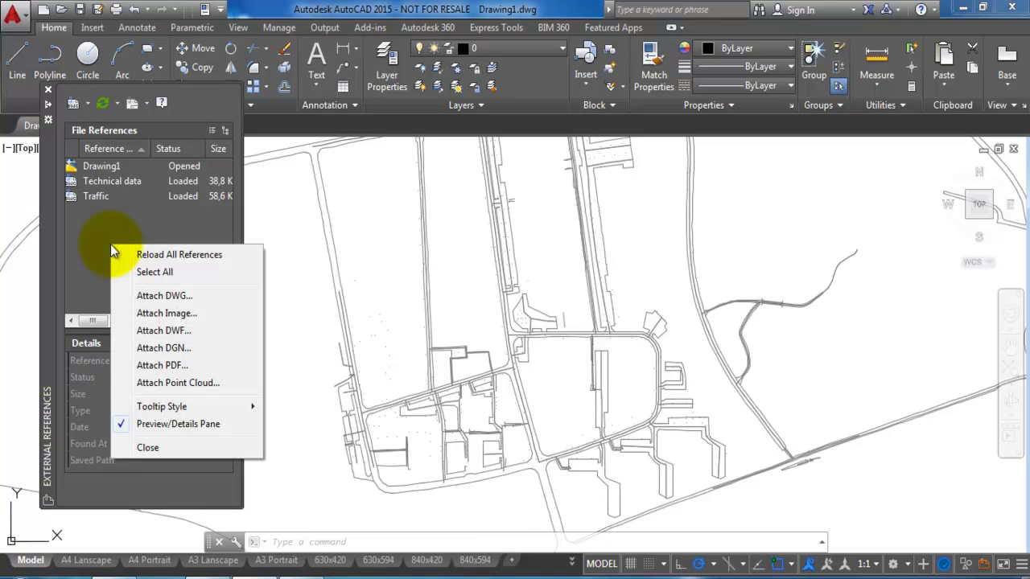
pyautogui.click(152, 295)
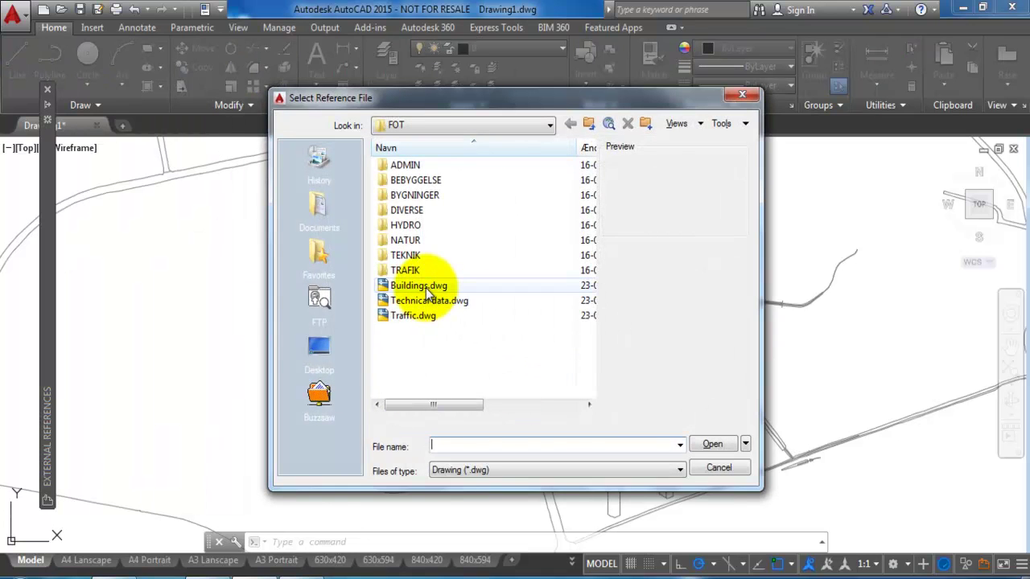
pyautogui.click(426, 288)
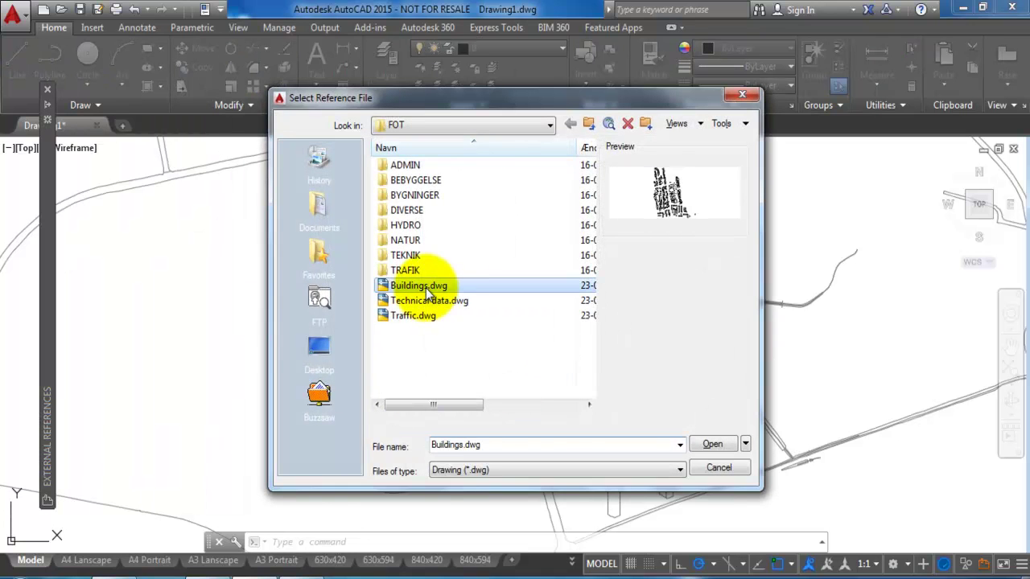
pyautogui.click(713, 444)
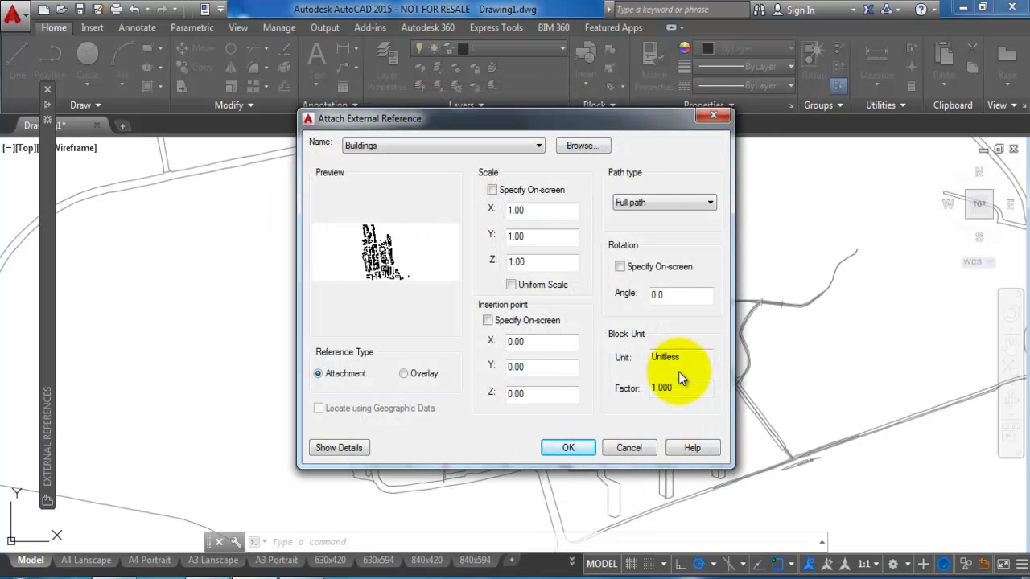
pyautogui.click(630, 450)
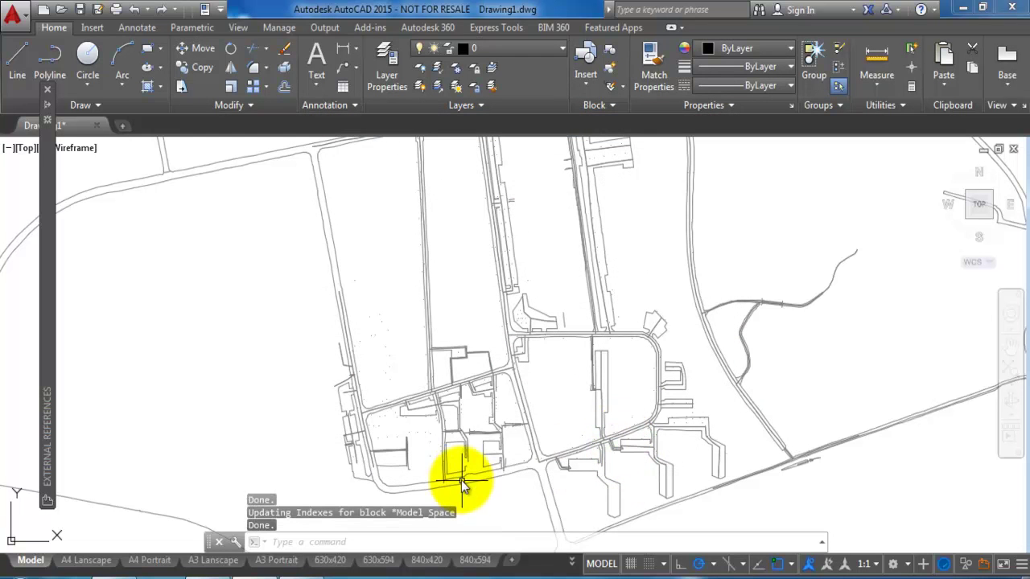
# Open the Buildings.dxf drawing from the FOT folder and show its full extents.
pyautogui.click(14, 12)
pyautogui.moveTo(81, 131)
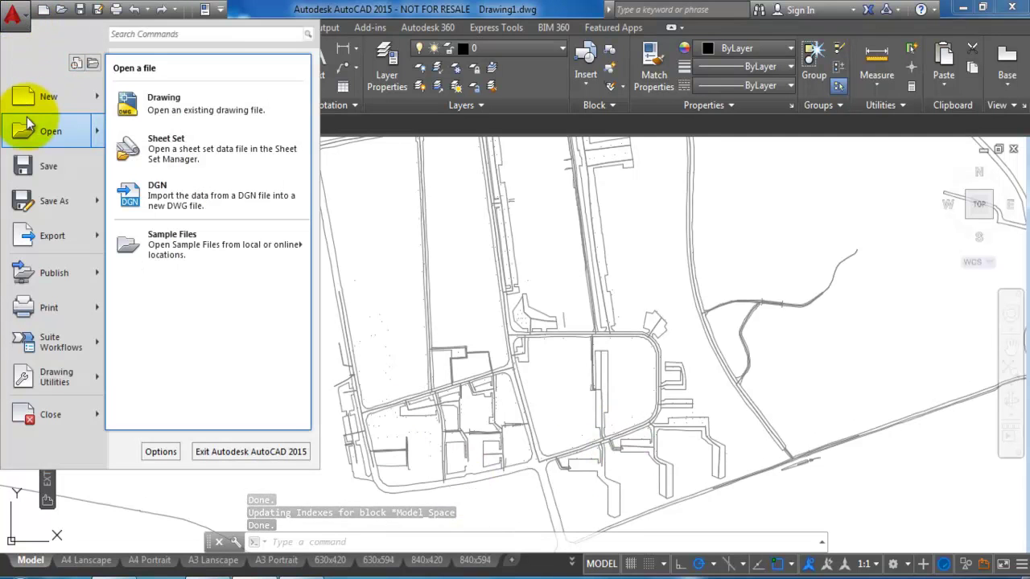
pyautogui.click(176, 102)
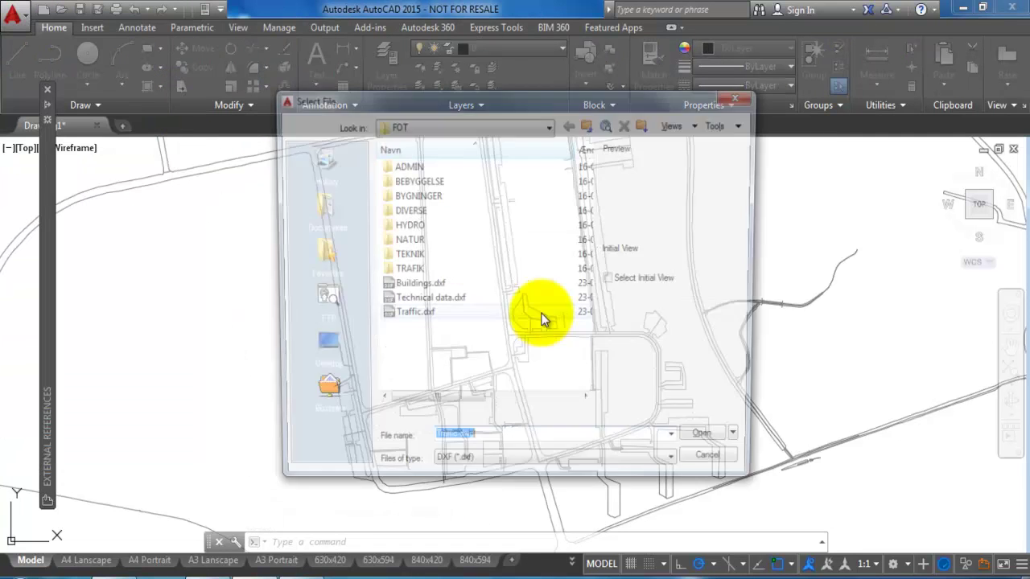
pyautogui.click(402, 286)
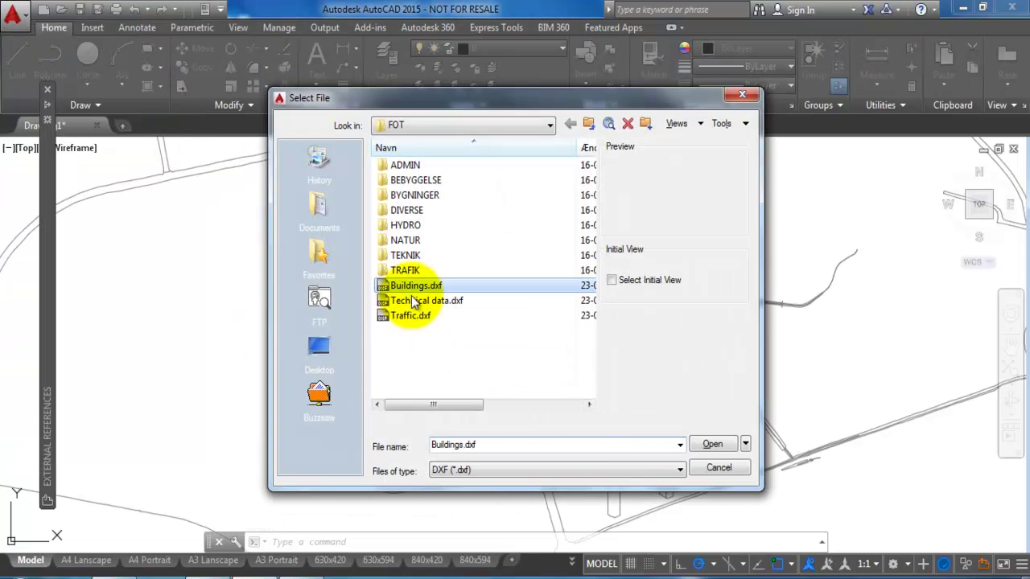
pyautogui.click(714, 445)
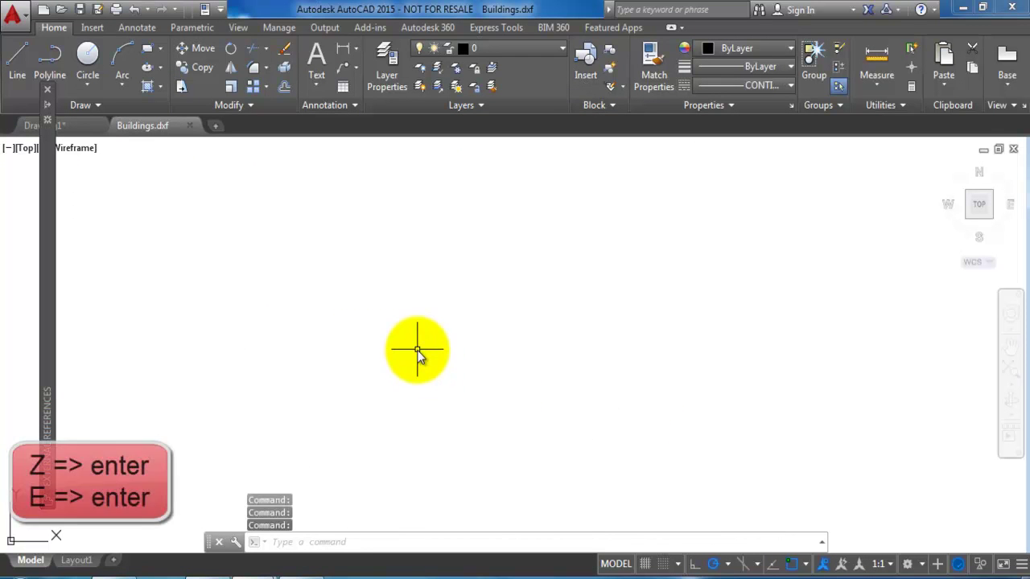
pyautogui.write('z')
pyautogui.press('Return')
pyautogui.write('e')
pyautogui.press('Return')
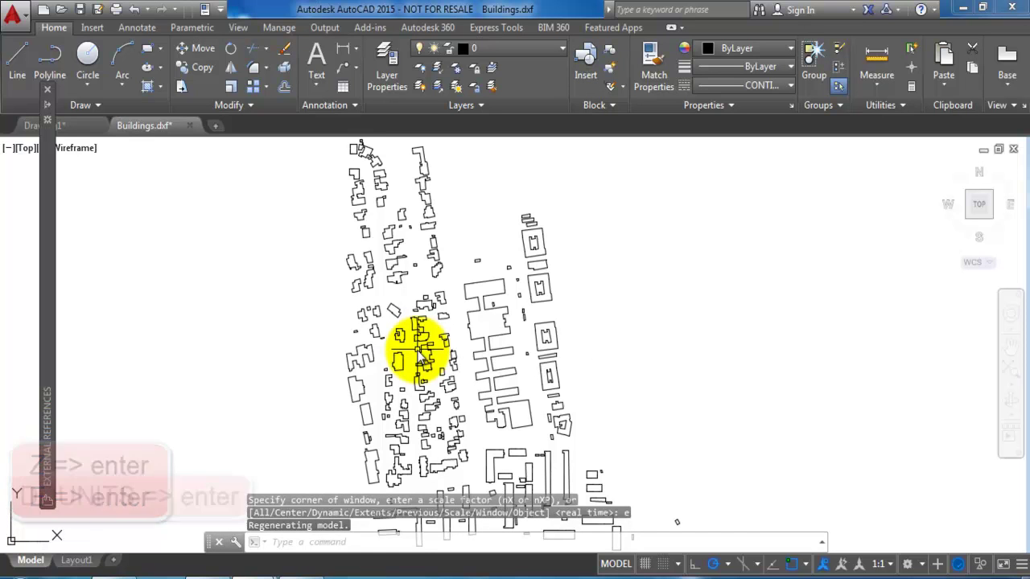
# Set the insertion scale units of the Buildings drawing to Meters.
pyautogui.write('ddu')
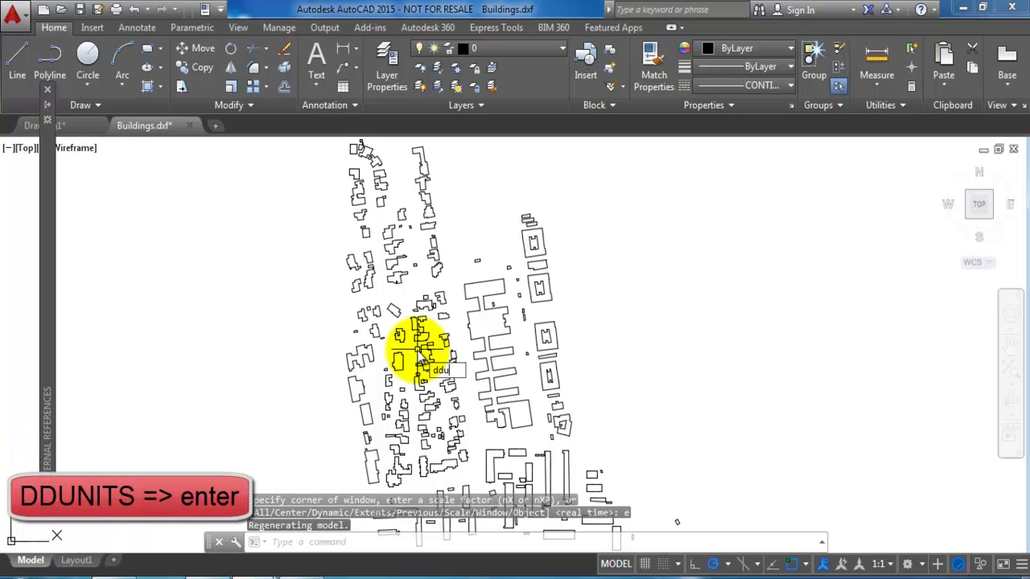
pyautogui.write('nits')
pyautogui.press('Return')
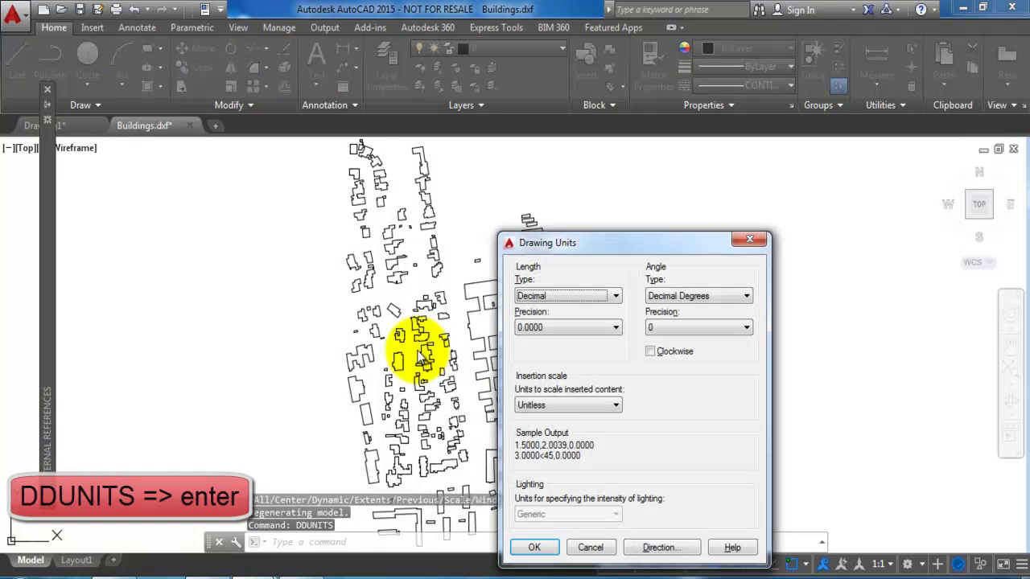
pyautogui.click(552, 404)
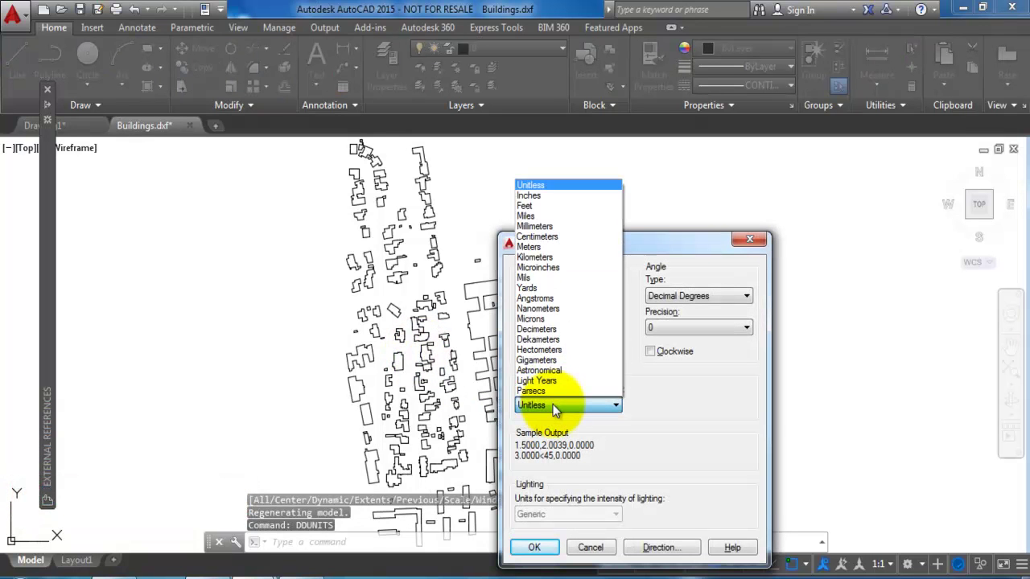
pyautogui.click(549, 247)
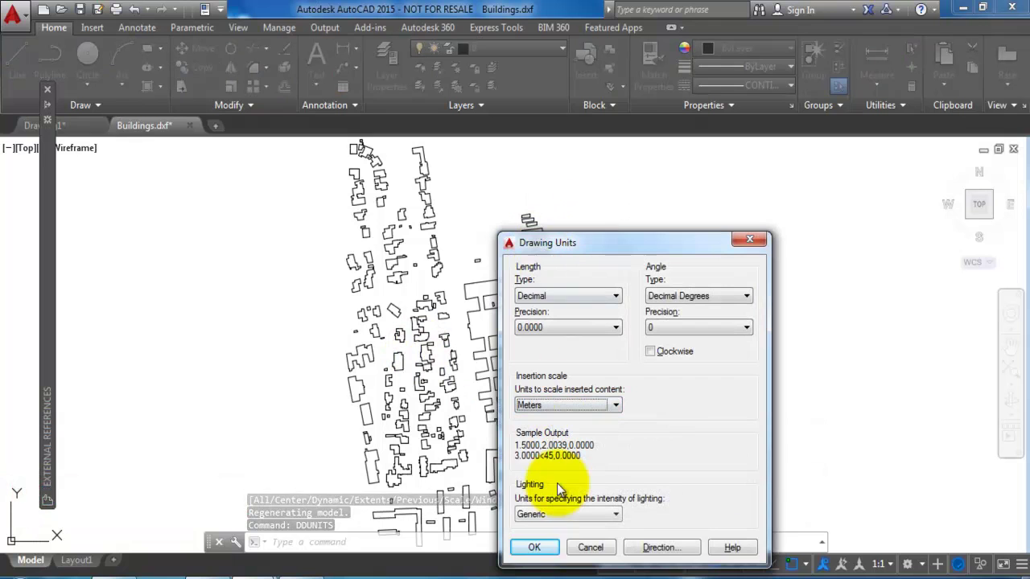
pyautogui.click(534, 546)
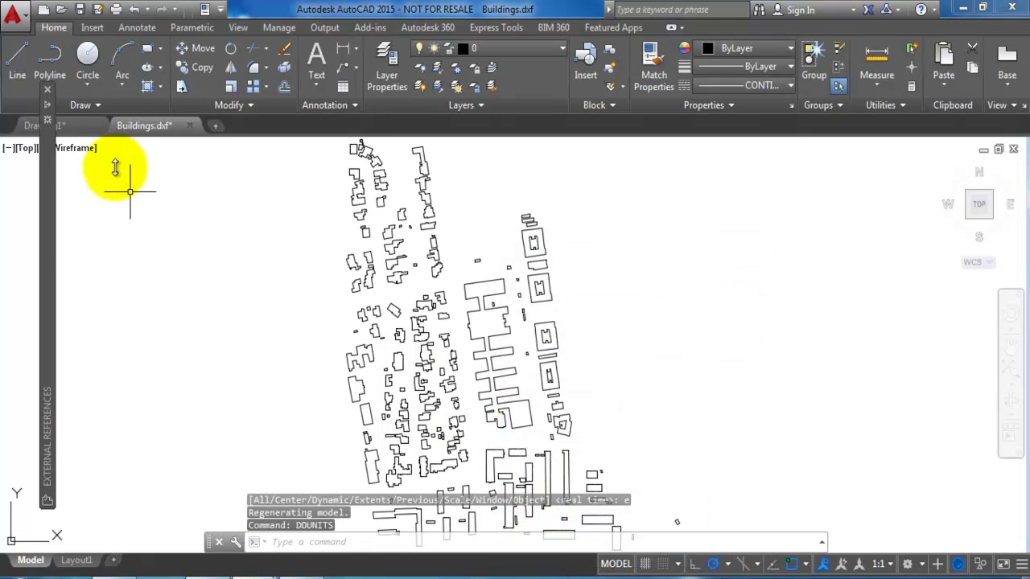
# Save the Buildings drawing as Buildings.dwg in the FOT folder in AutoCAD 2013 Drawing format, replacing the existing file.
pyautogui.click(80, 9)
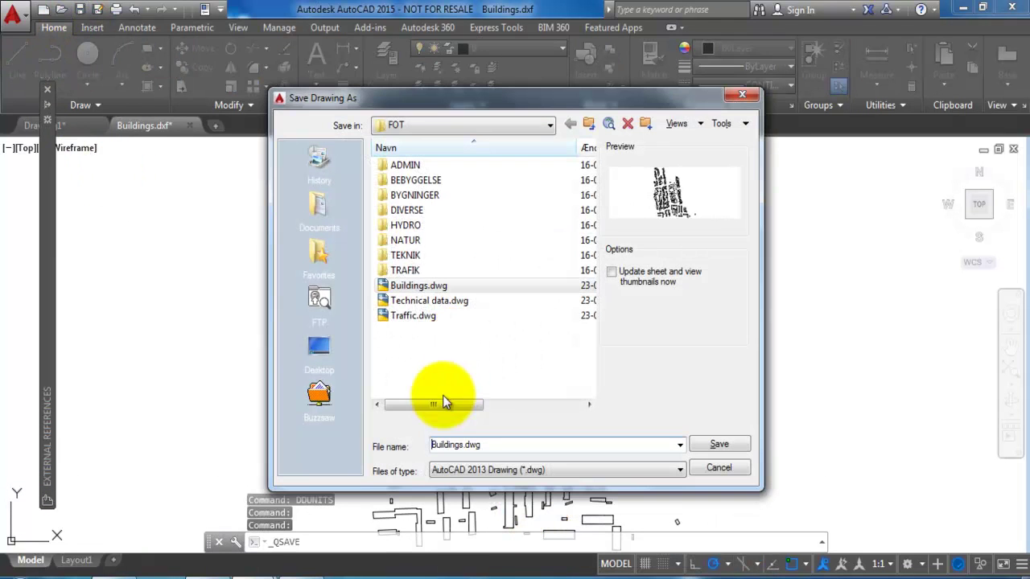
pyautogui.click(694, 445)
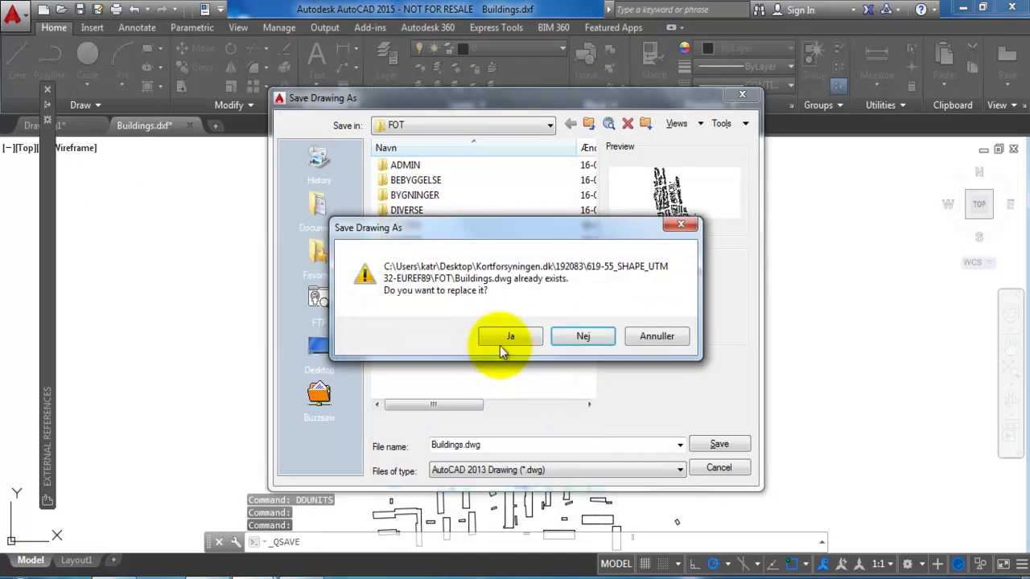
pyautogui.click(505, 338)
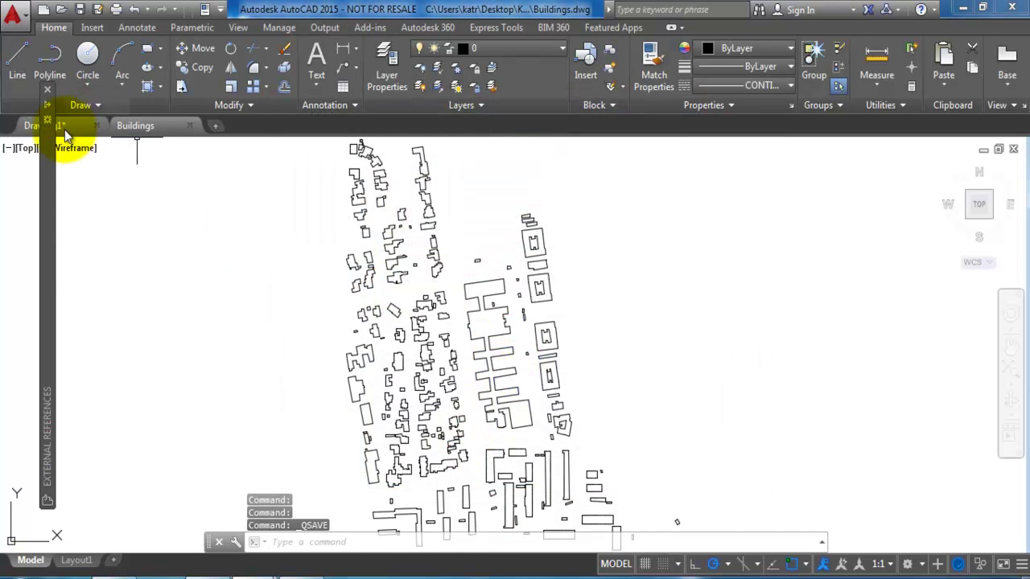
# In Drawing1, attach Buildings.dwg from the FOT folder as an external reference at insertion point 0,0,0 with scale 1.
pyautogui.click(64, 130)
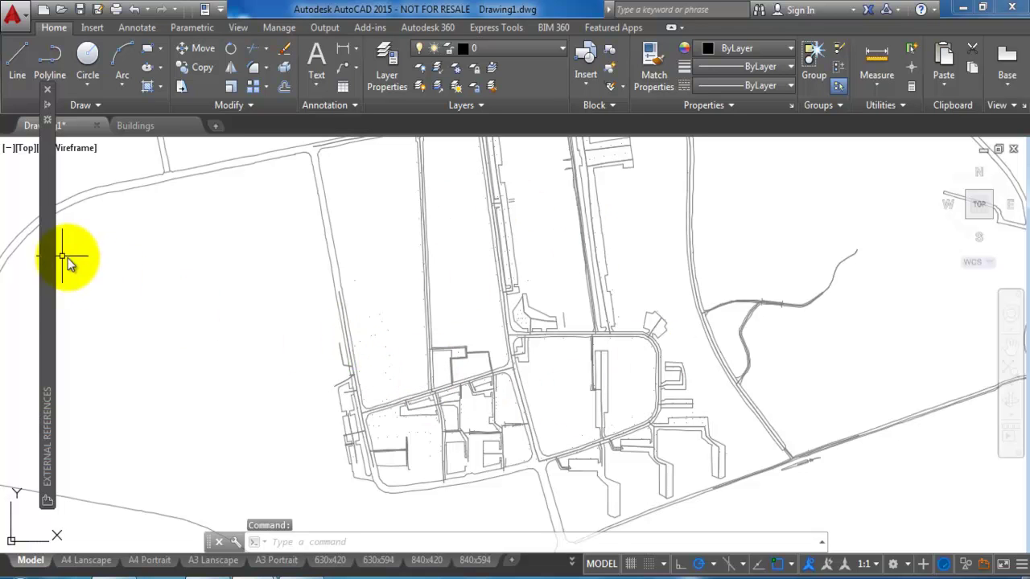
pyautogui.moveTo(45, 249)
pyautogui.rightClick(101, 227)
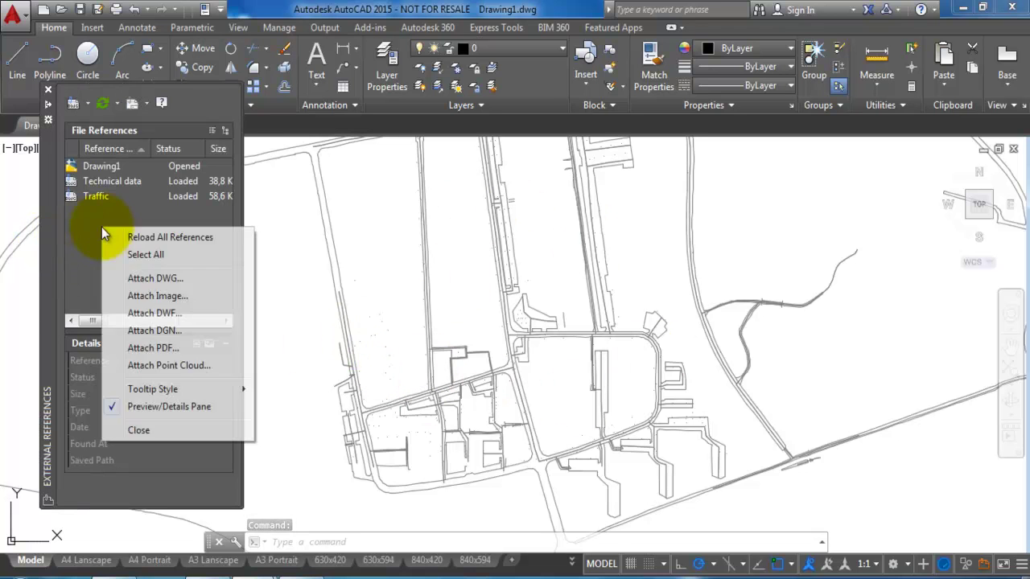
pyautogui.click(143, 278)
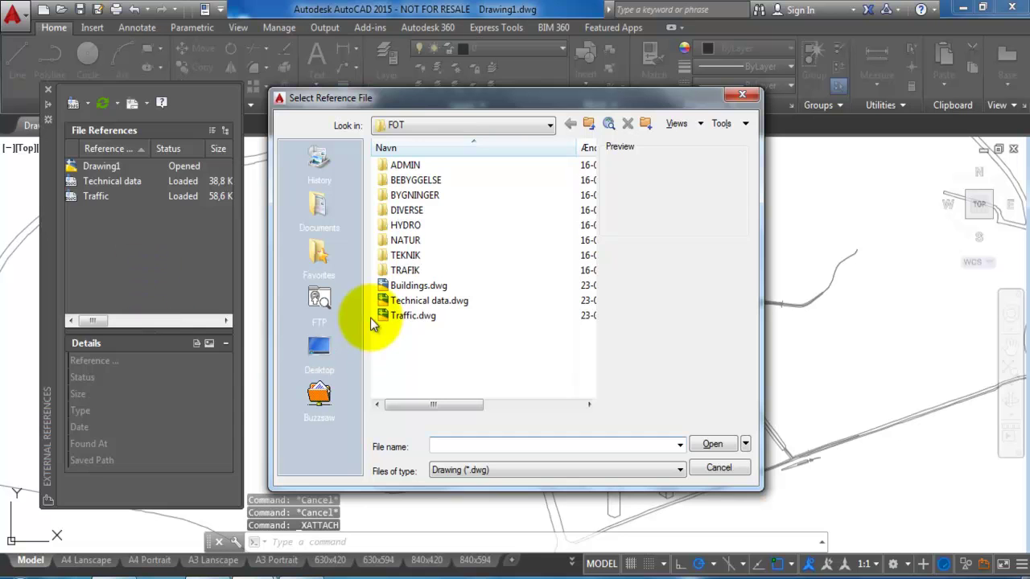
pyautogui.click(414, 285)
pyautogui.click(708, 445)
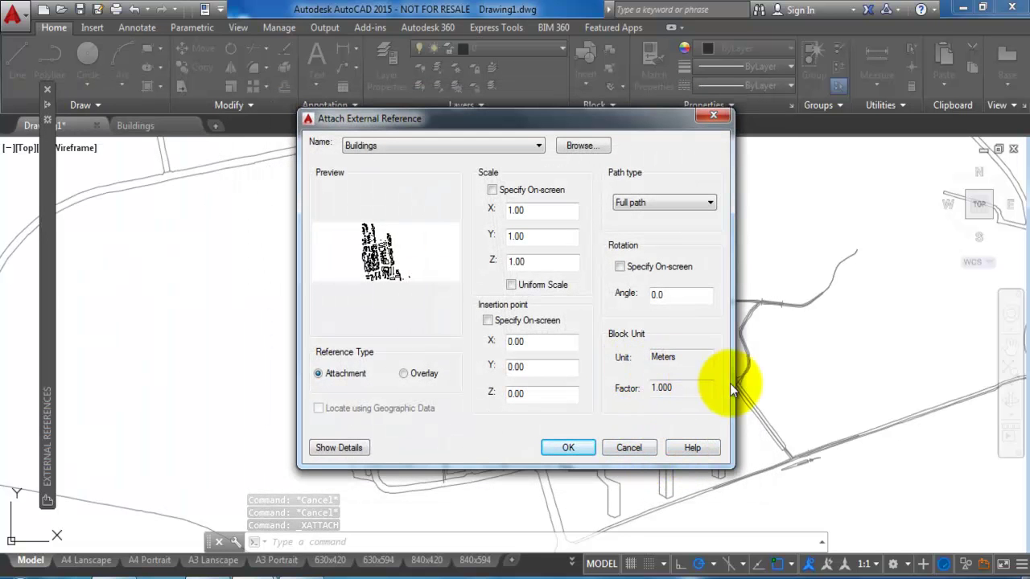
pyautogui.click(569, 449)
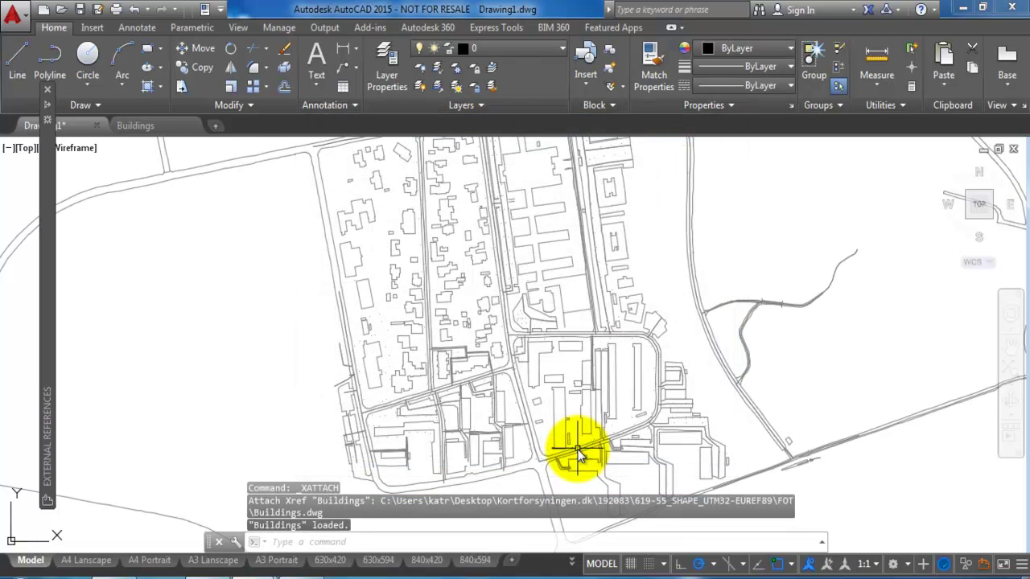
# Attach FREDEDE_OMR.dwg from the desktop folder Arealinformation.dk as an external reference at insertion point 0,0,0 with scale 1.
pyautogui.scroll(-1, 575, 437)
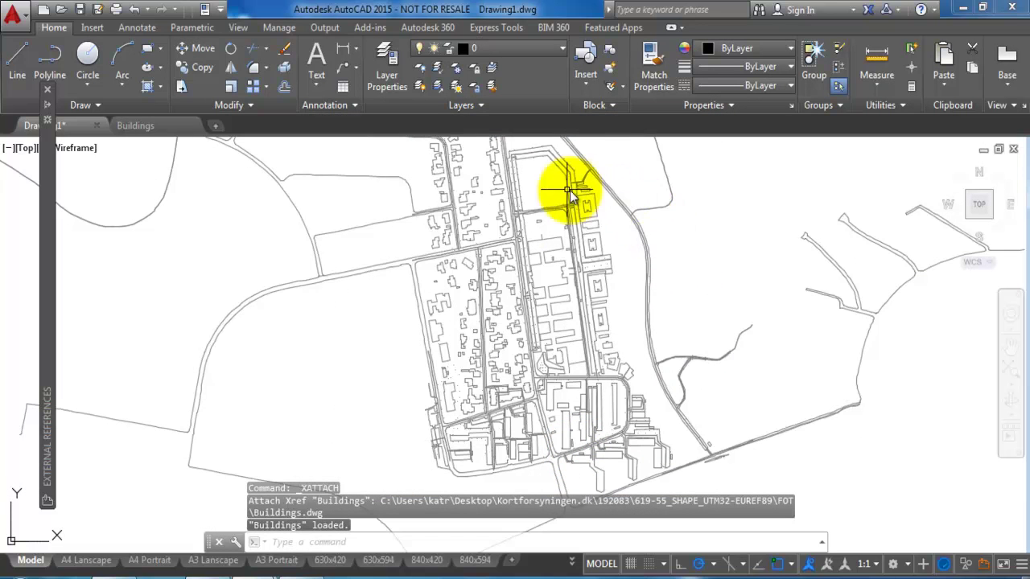
pyautogui.scroll(-2, 421, 363)
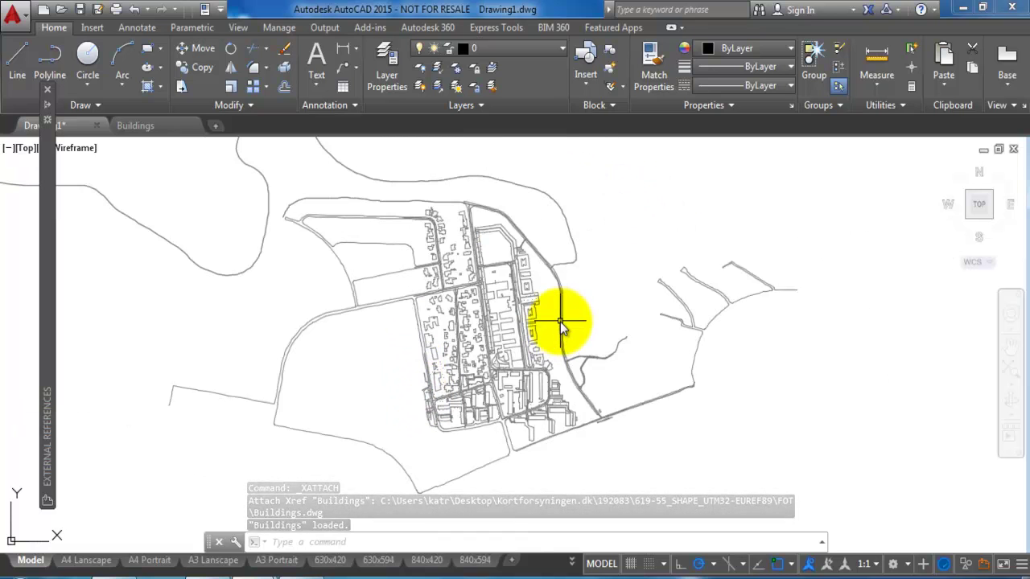
pyautogui.moveTo(499, 314); pyautogui.dragTo(456, 340, button='middle')
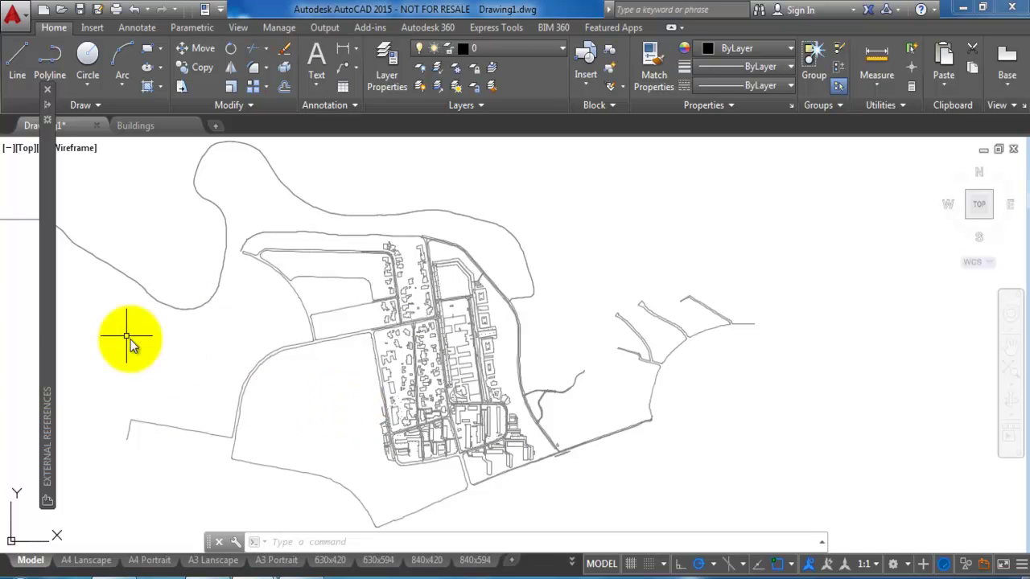
pyautogui.moveTo(47, 299)
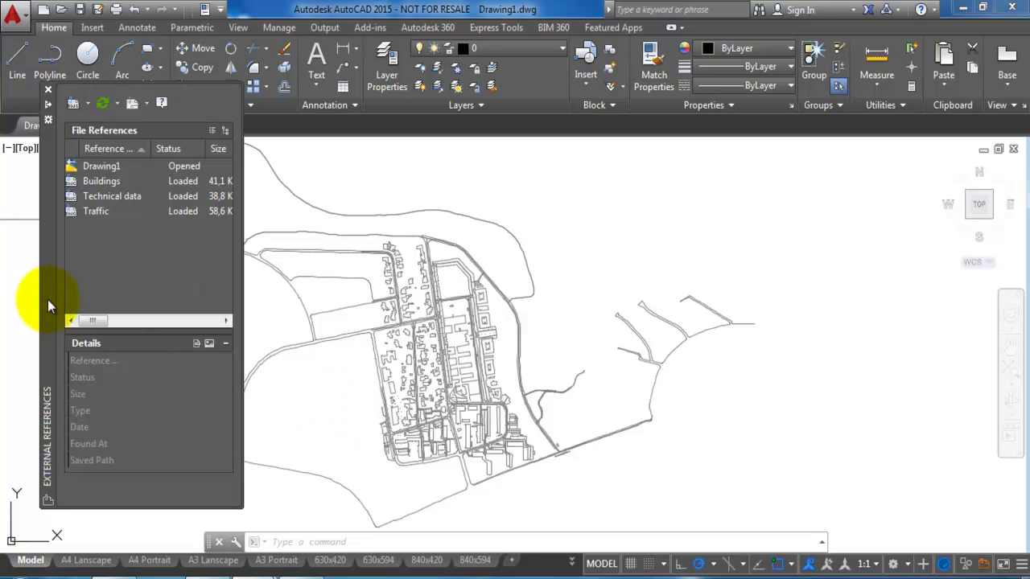
pyautogui.rightClick(133, 252)
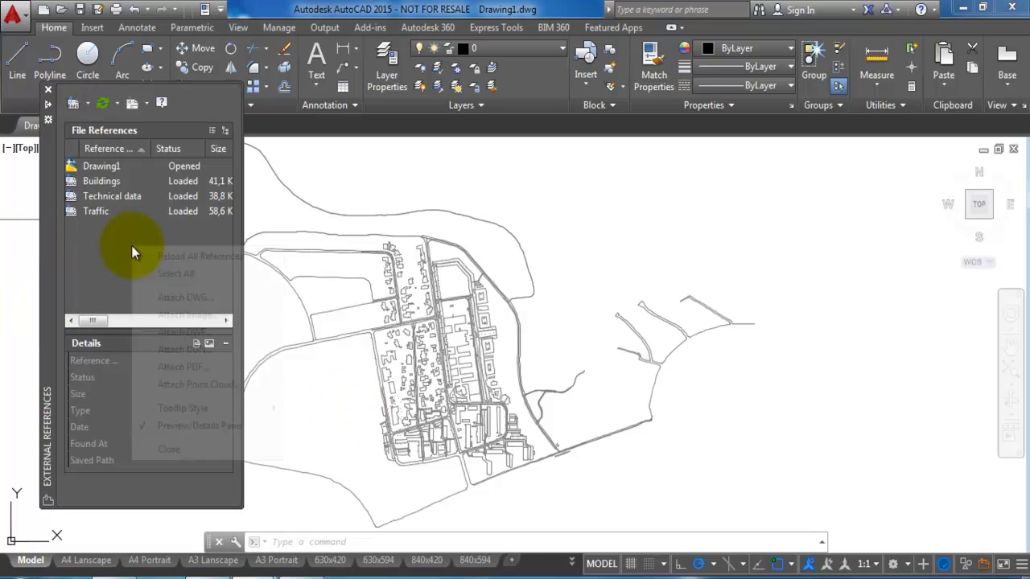
pyautogui.click(196, 297)
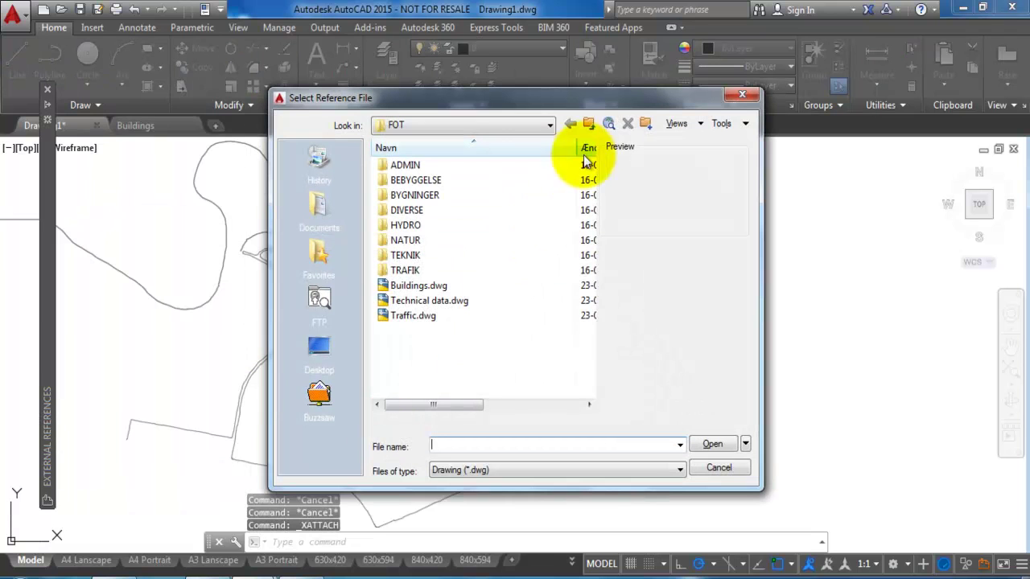
pyautogui.click(322, 348)
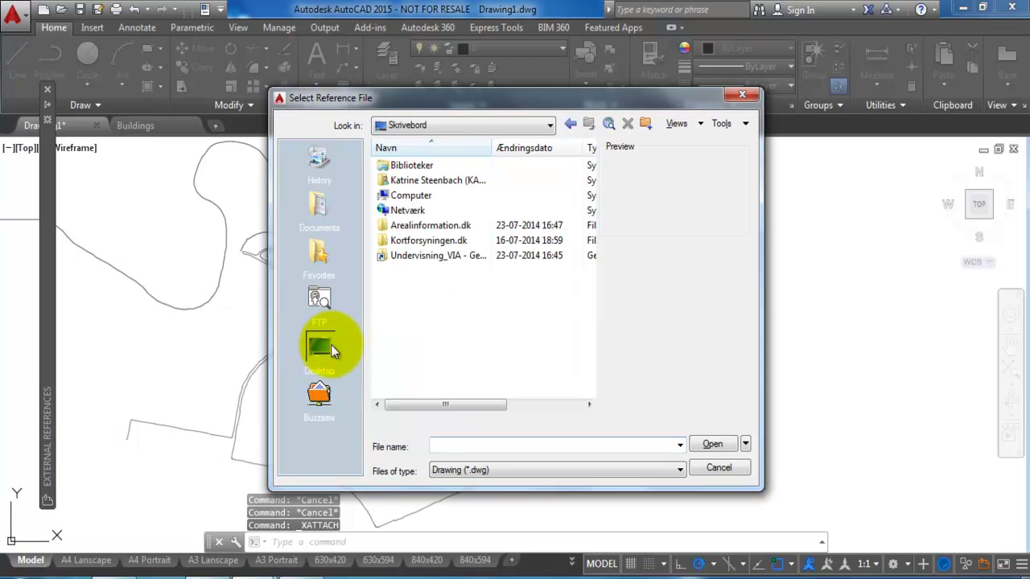
pyautogui.doubleClick(411, 227)
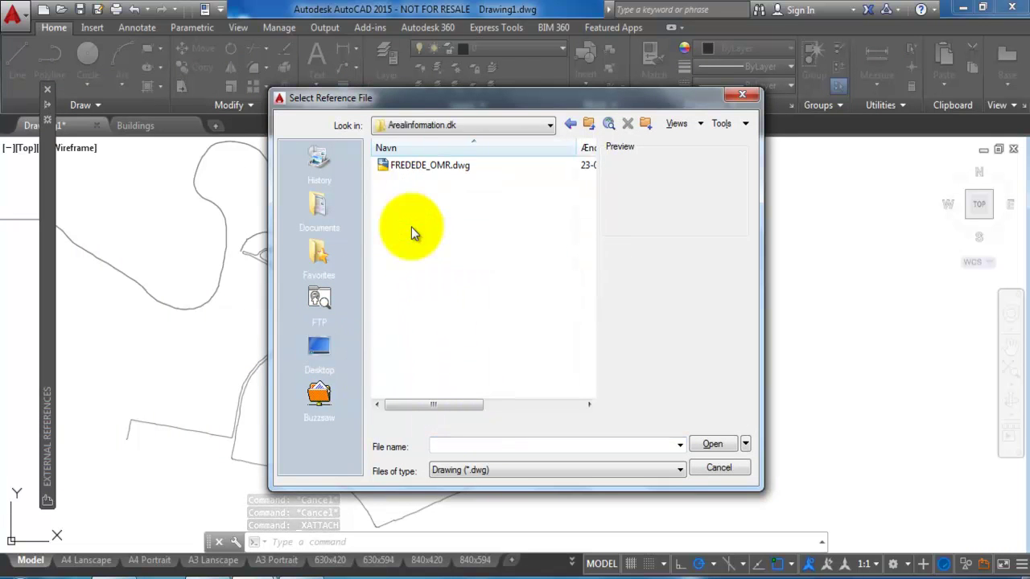
pyautogui.click(409, 166)
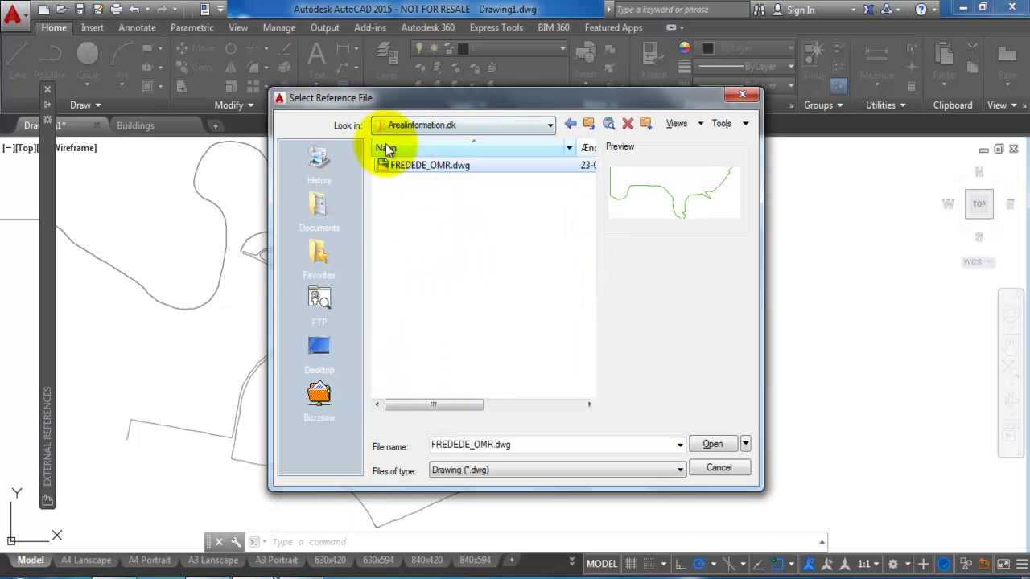
pyautogui.click(708, 444)
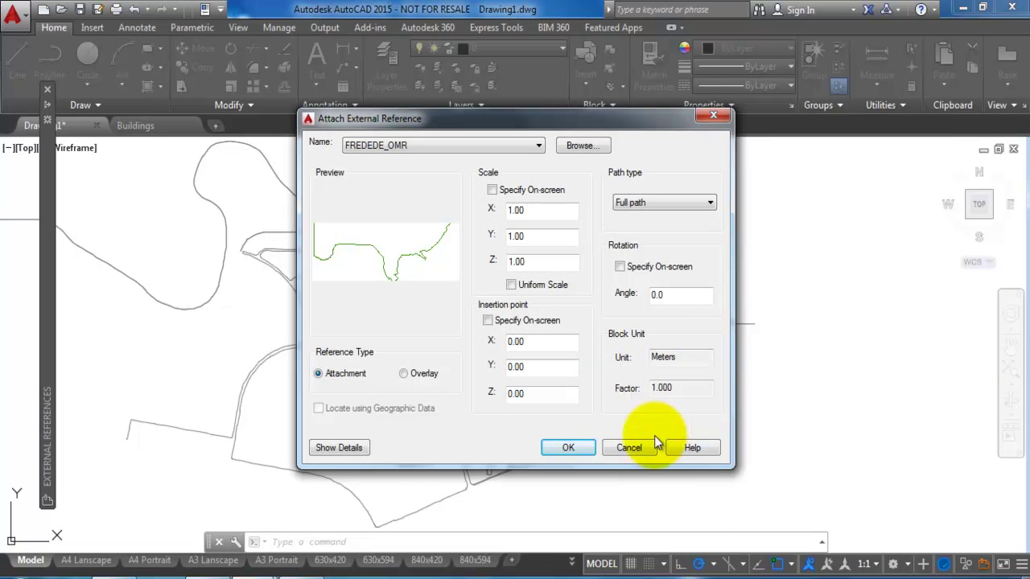
pyautogui.click(570, 447)
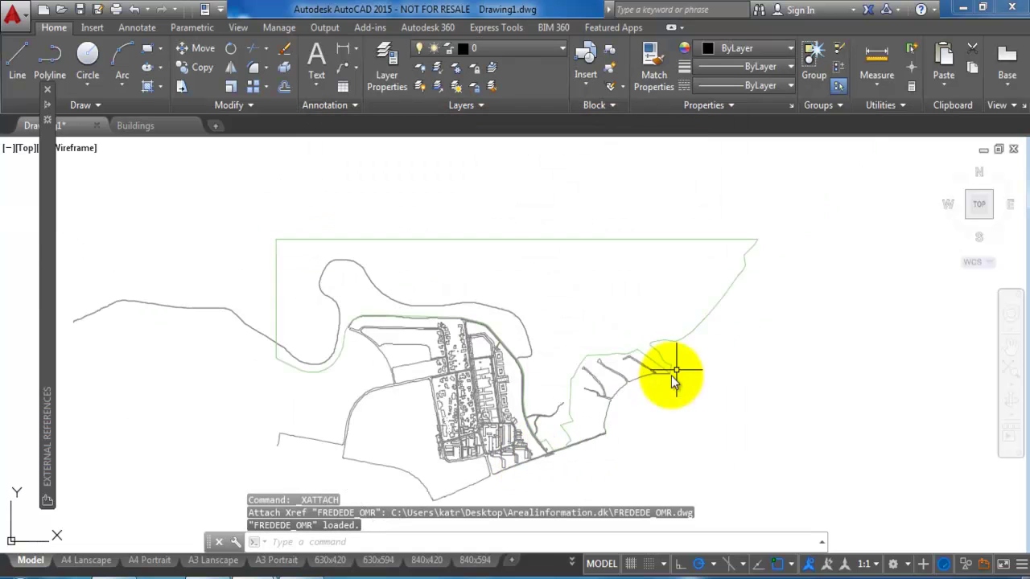